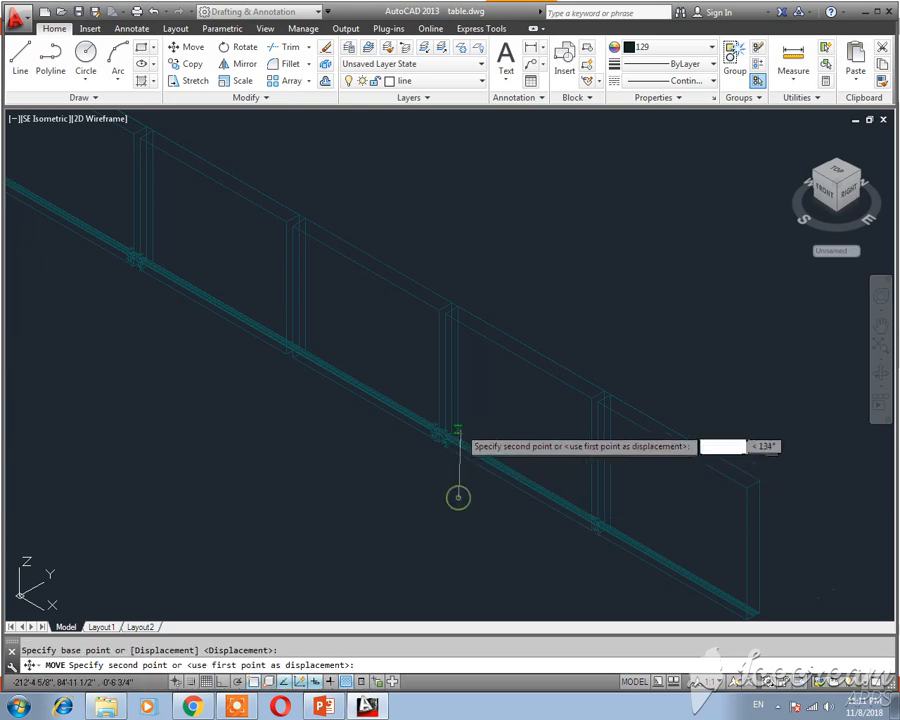
# Step: Move the door handles up by 6 inches along the Z axis
pyautogui.click(459, 428)
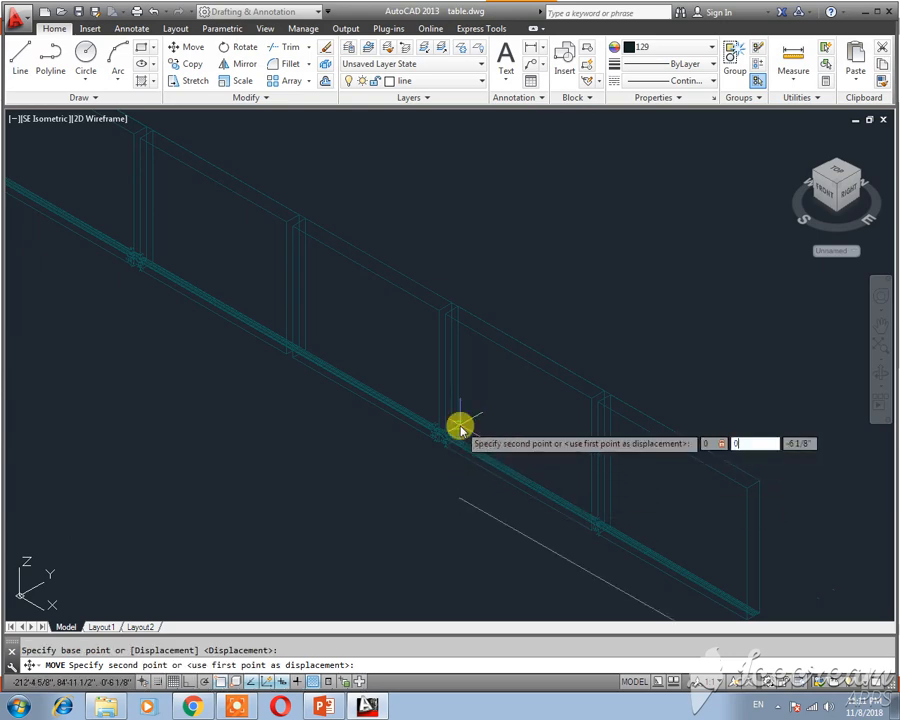
pyautogui.write('6')
pyautogui.press('Return')
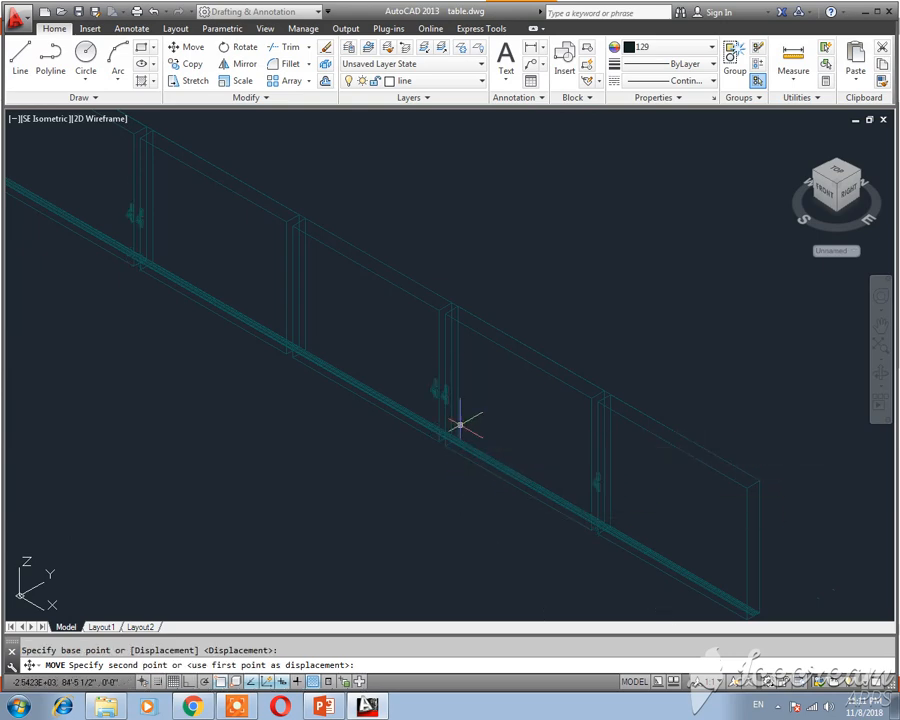
pyautogui.press('Return')
pyautogui.press('Escape')
# Step: Copy the whole row of doors with handles 1.6' upward along Z to form a second row
pyautogui.scroll(-2, 486, 488)
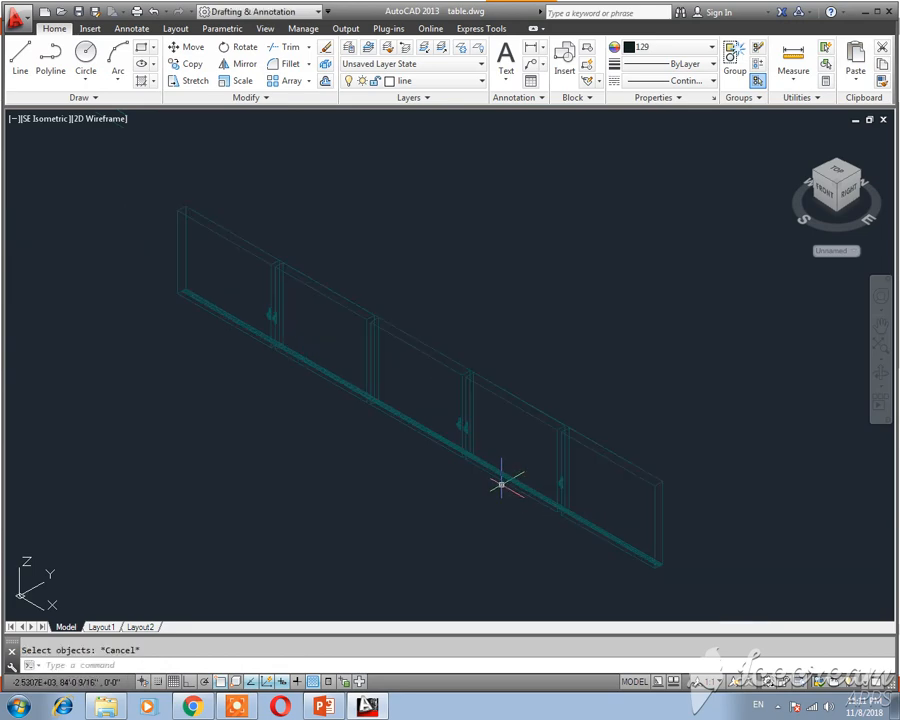
pyautogui.click(752, 268)
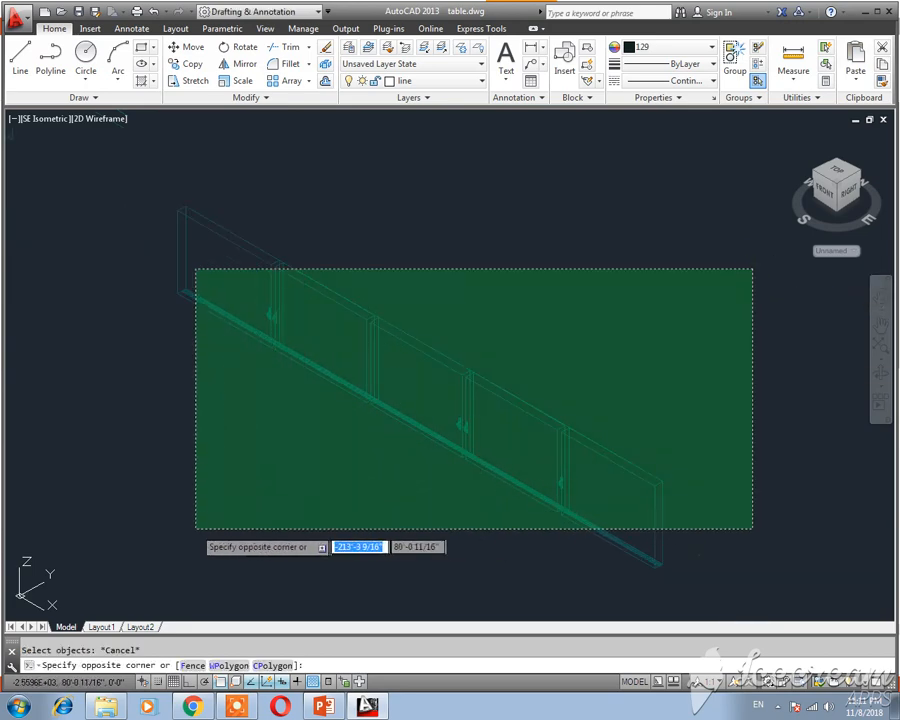
pyautogui.click(183, 528)
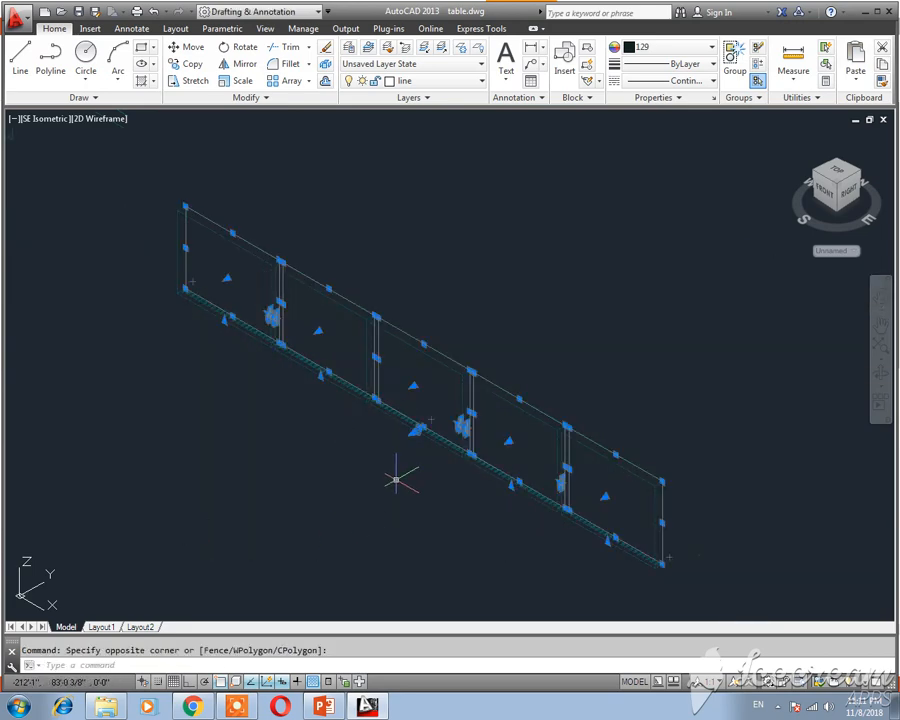
pyautogui.write('CP')
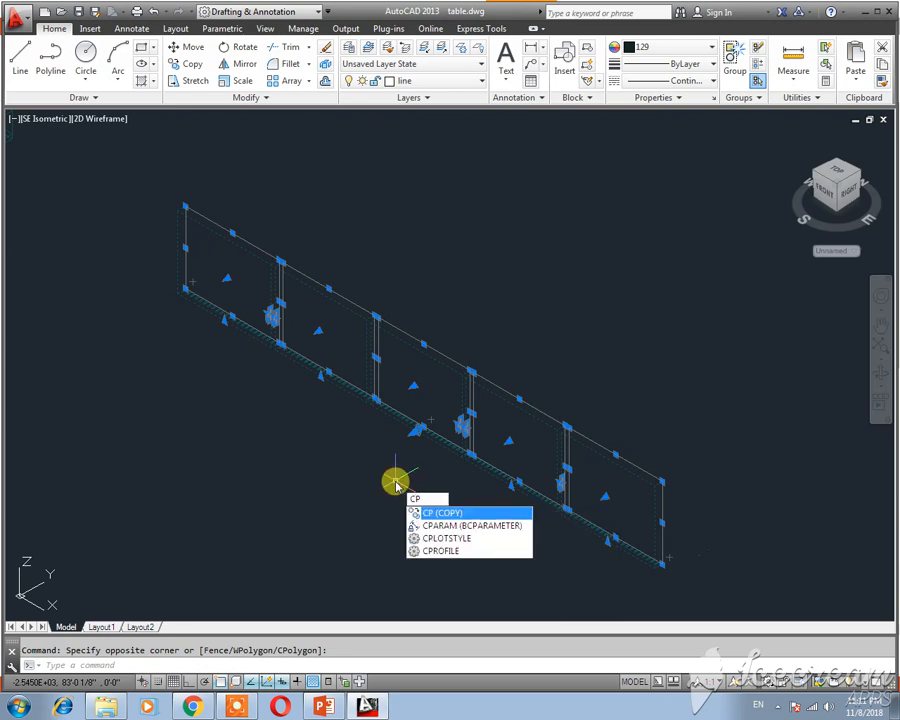
pyautogui.press('Return')
pyautogui.scroll(4, 684, 597)
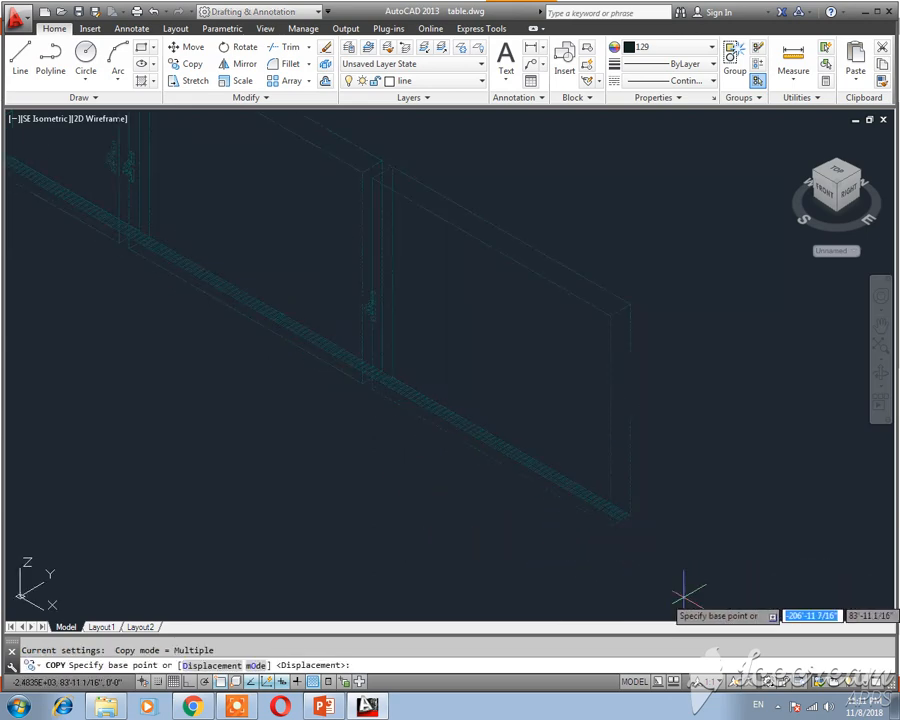
pyautogui.scroll(2, 598, 526)
pyautogui.click(608, 464)
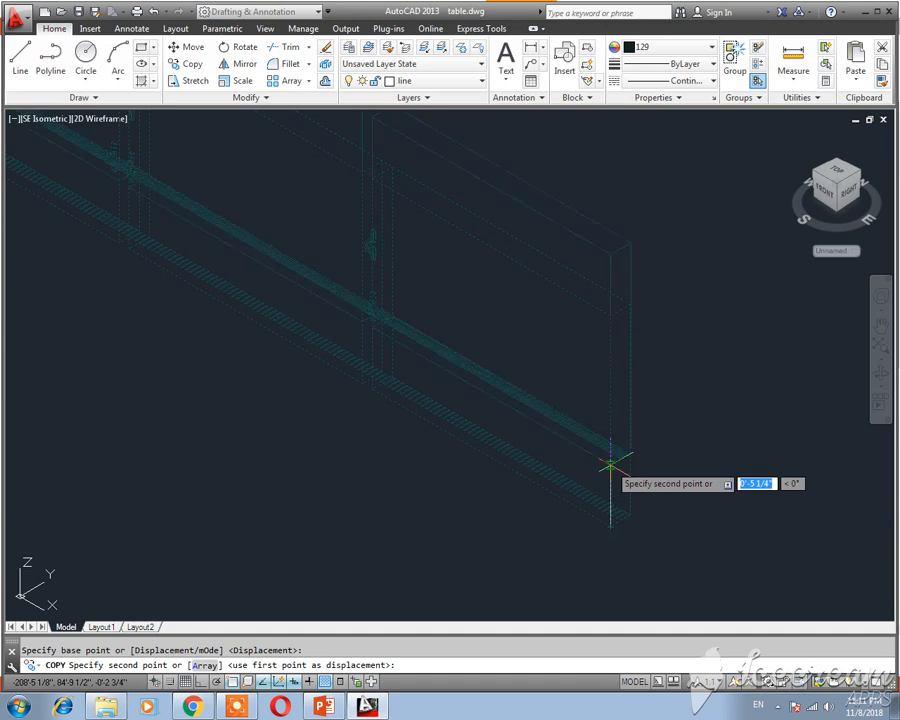
pyautogui.write('0,0,1')
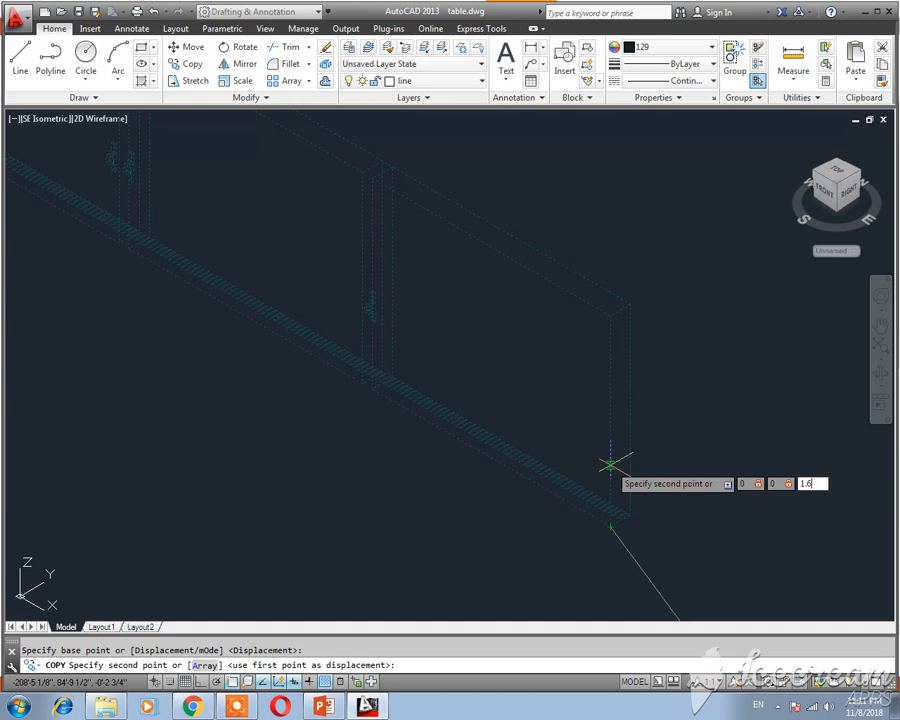
pyautogui.write(".6'")
pyautogui.press('Return')
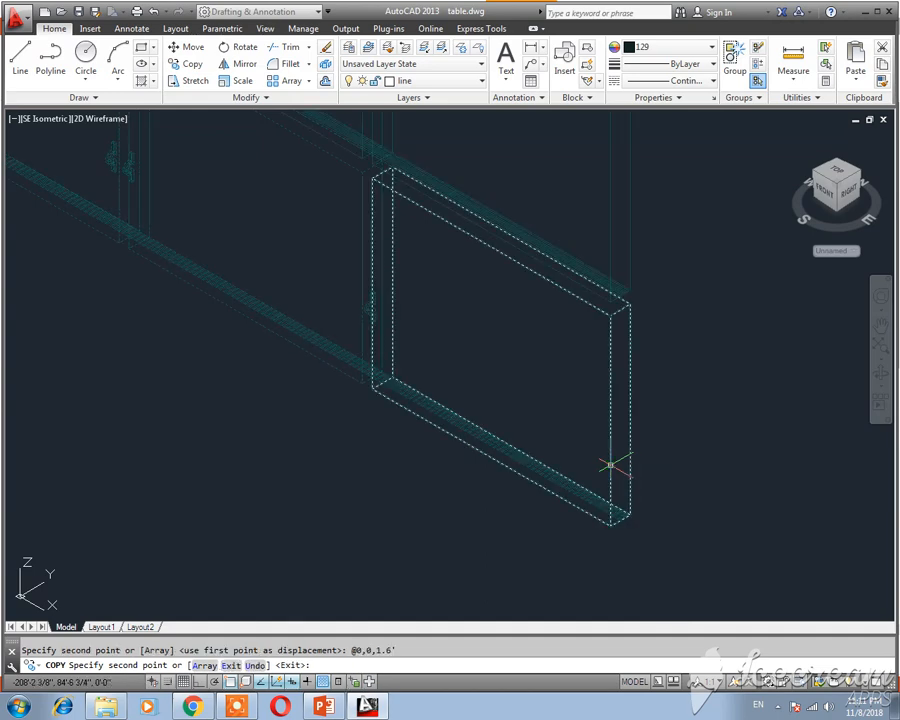
pyautogui.press('Return')
pyautogui.press('Escape')
# Step: Shade the model to inspect the two rows of doors beside the cabinet, and return to the 2D Wireframe style
pyautogui.scroll(-5, 611, 465)
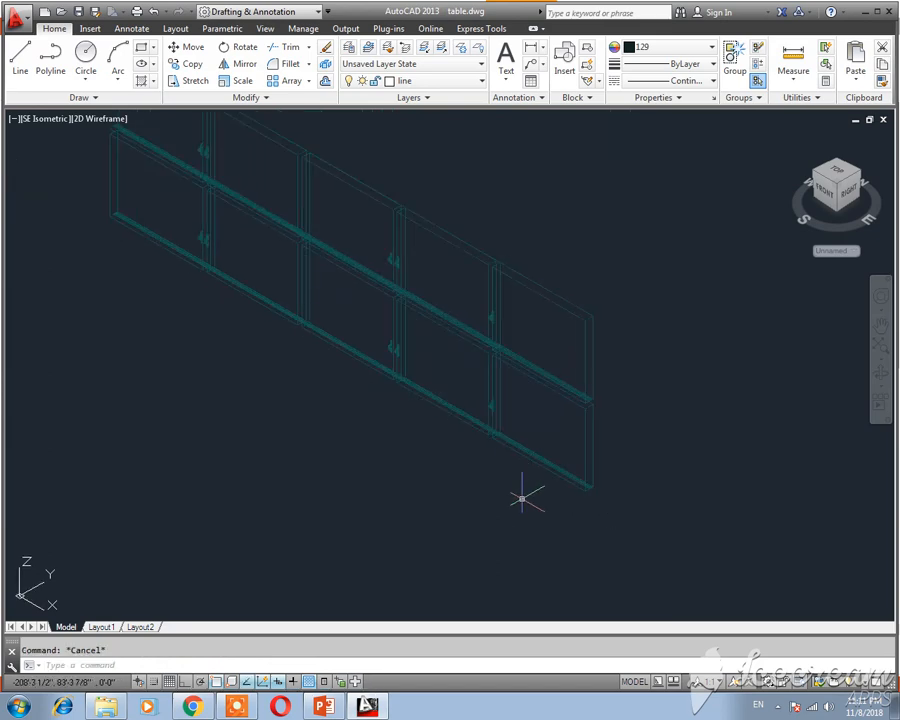
pyautogui.click(487, 471)
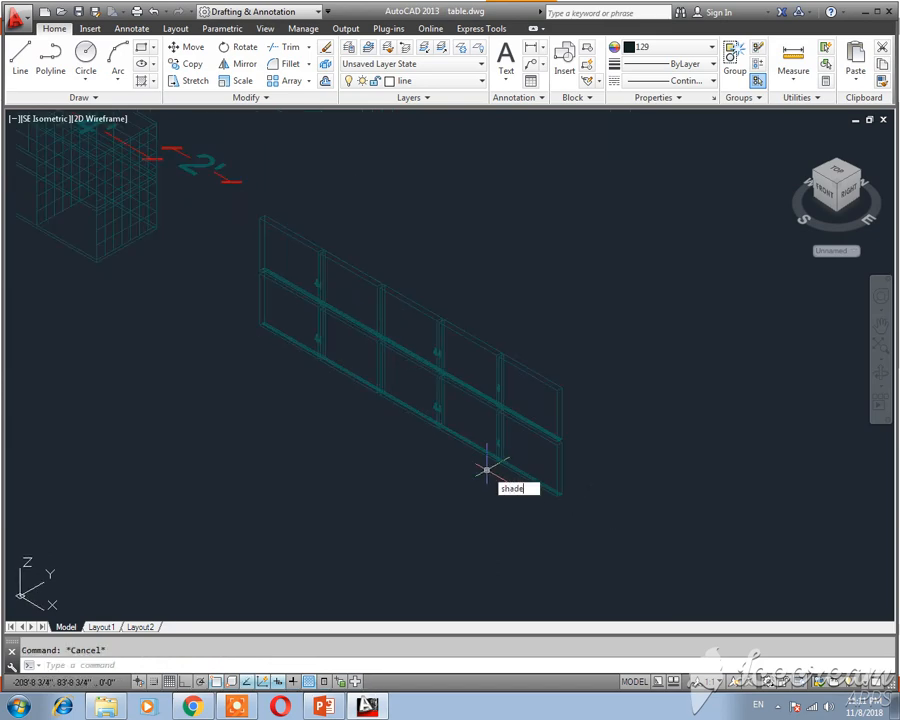
pyautogui.write('shade')
pyautogui.press('Return')
pyautogui.moveTo(388, 451); pyautogui.dragTo(470, 519, button='middle')
pyautogui.moveTo(225, 374)
pyautogui.mouseDown(button='middle')
pyautogui.moveTo(279, 408)
pyautogui.moveTo(330, 424)
pyautogui.mouseUp(button='middle')
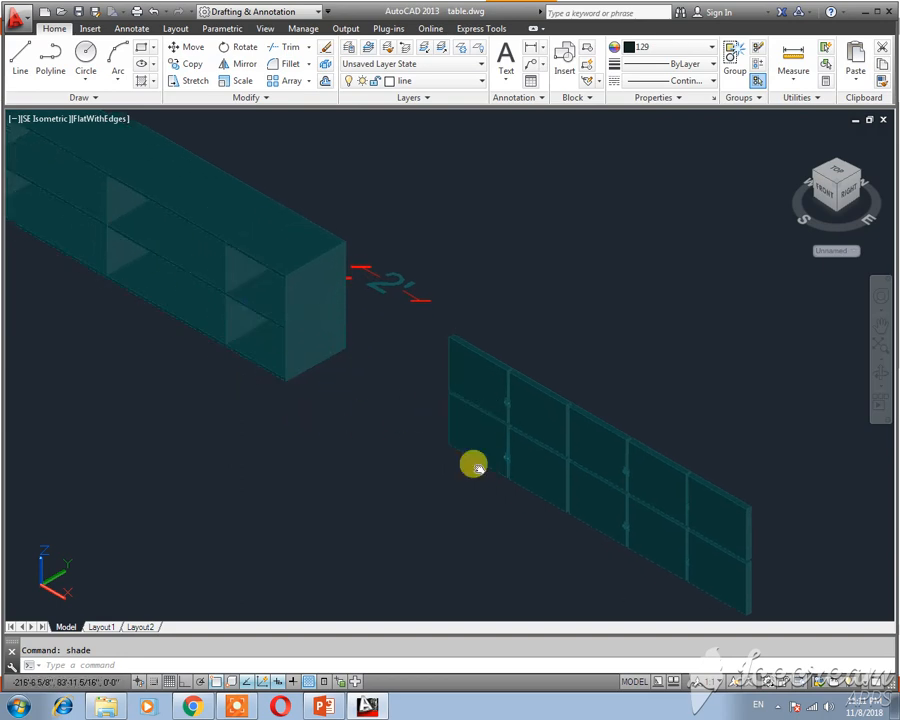
pyautogui.moveTo(475, 467); pyautogui.dragTo(393, 418, button='middle')
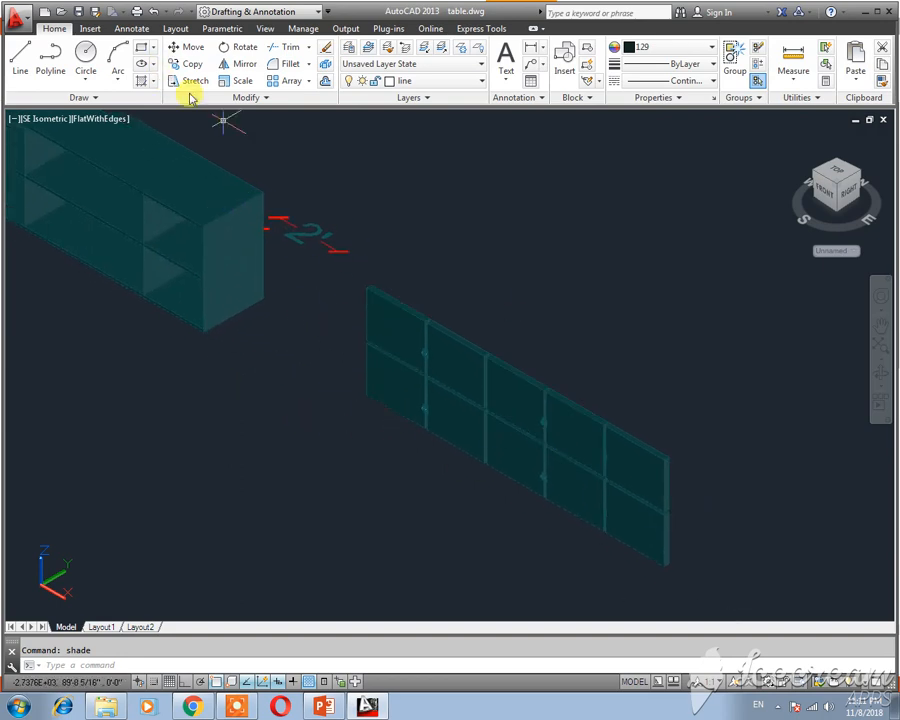
pyautogui.click(110, 119)
pyautogui.click(140, 154)
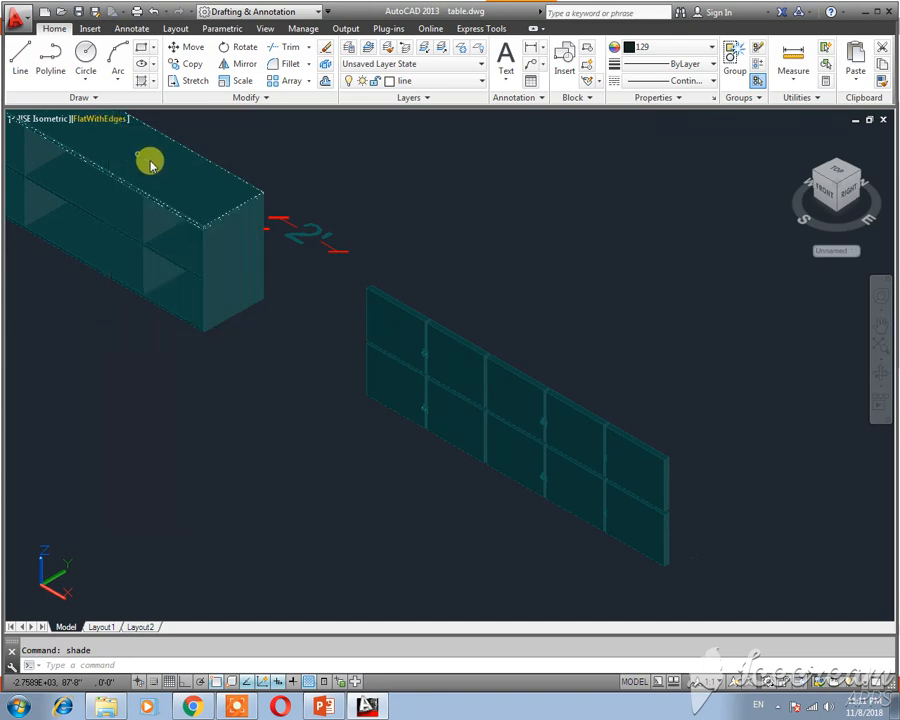
# Step: Copy both rows of doors by their lower right end corner onto the cabinet's front lower right corner
pyautogui.click(729, 297)
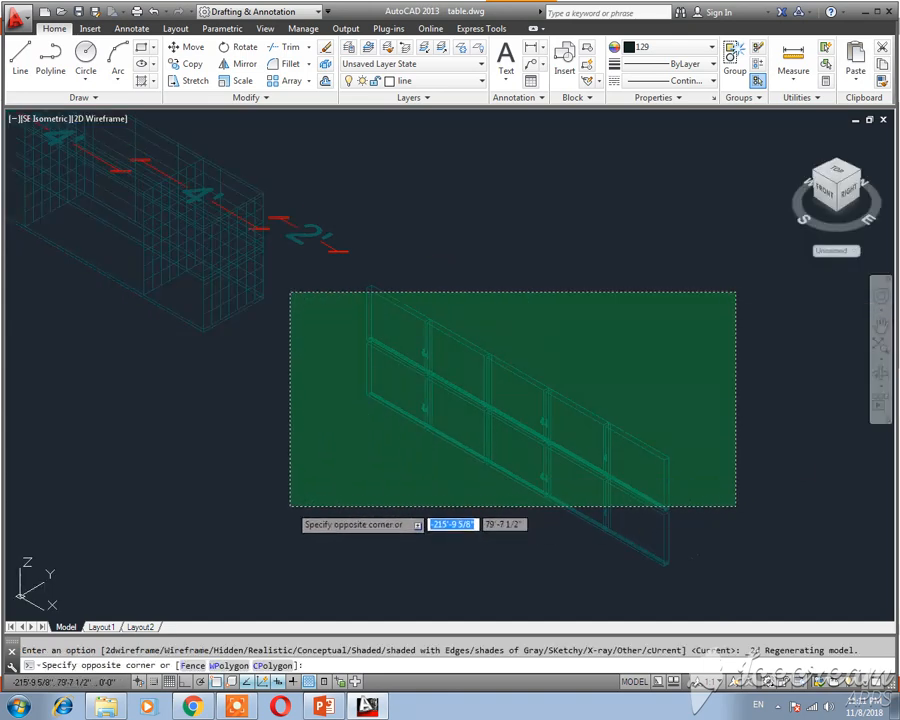
pyautogui.click(305, 521)
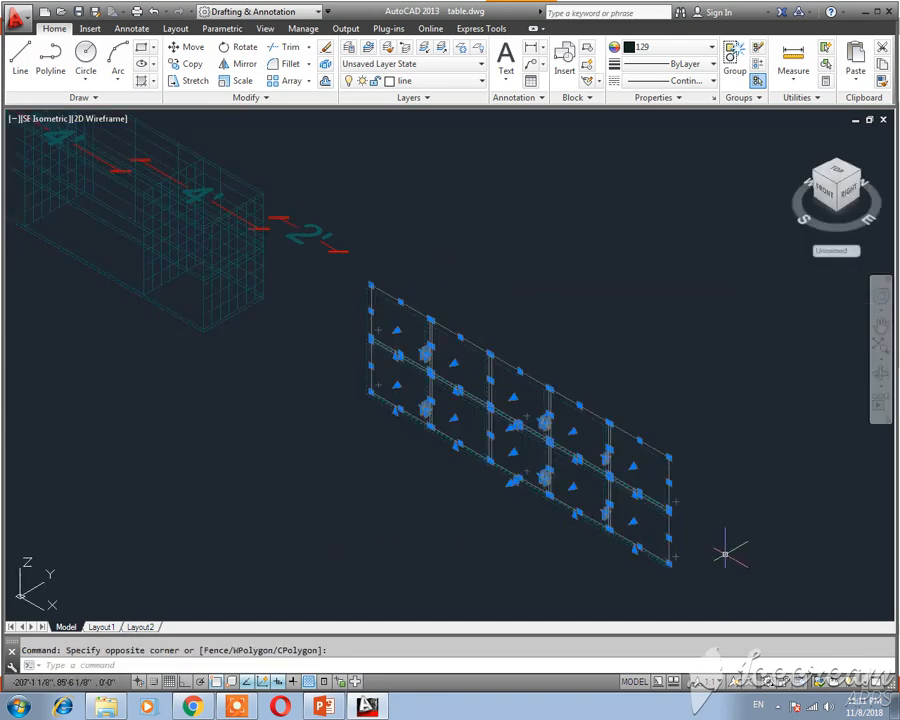
pyautogui.write('co')
pyautogui.press('Return')
pyautogui.scroll(5, 700, 570)
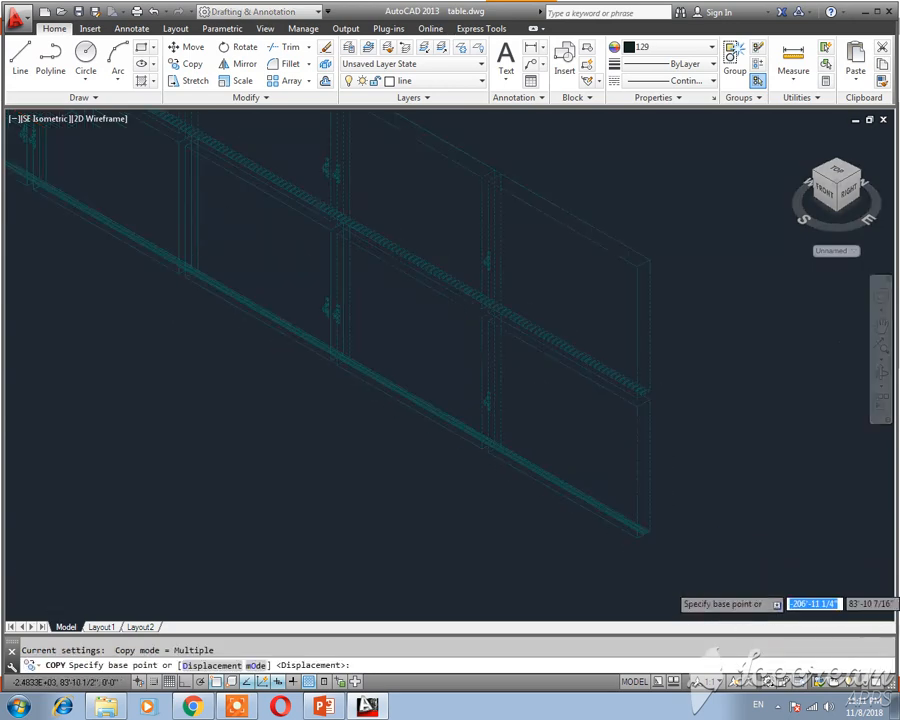
pyautogui.scroll(2, 668, 590)
pyautogui.click(631, 498)
pyautogui.scroll(-2, 326, 441)
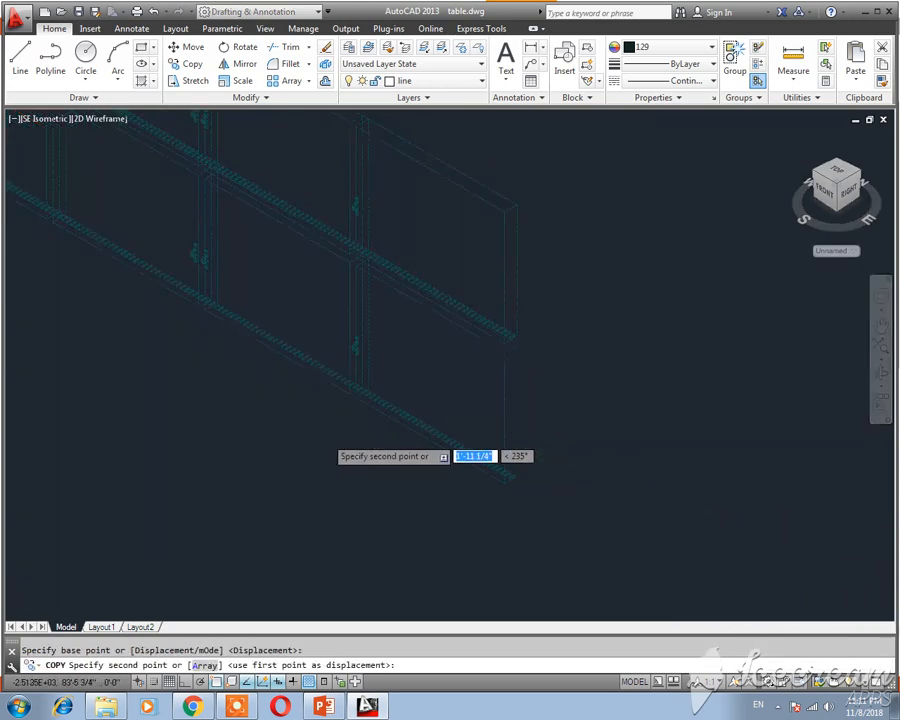
pyautogui.scroll(-3, 330, 400)
pyautogui.scroll(4, 380, 410)
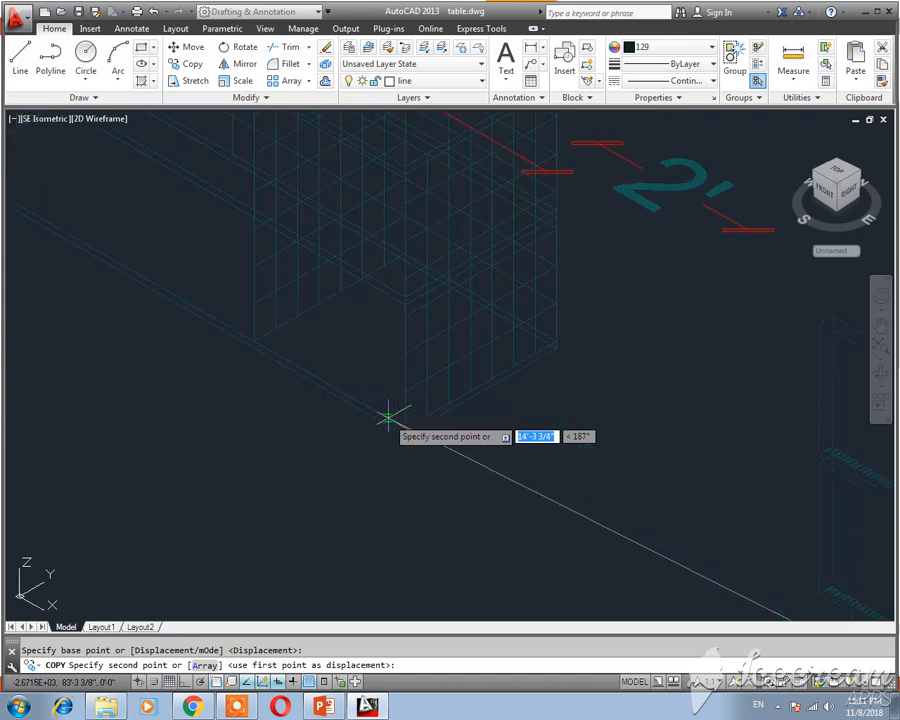
pyautogui.scroll(3, 389, 410)
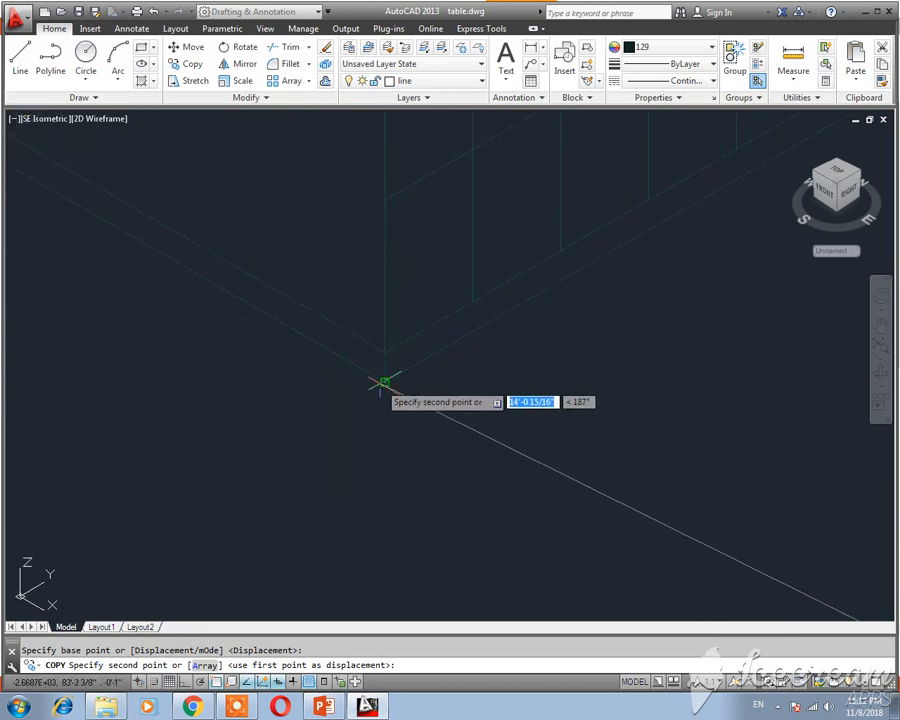
pyautogui.click(384, 381)
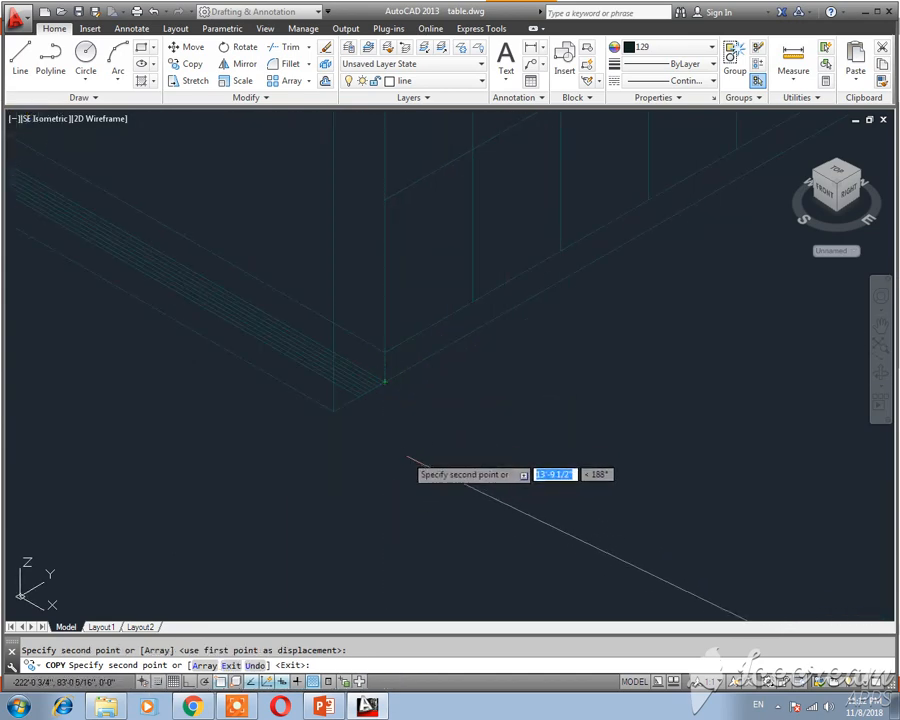
pyautogui.press('Escape')
# Step: Shade the model and turn it so the cabinet's door front faces the viewer
pyautogui.scroll(-6, 380, 450)
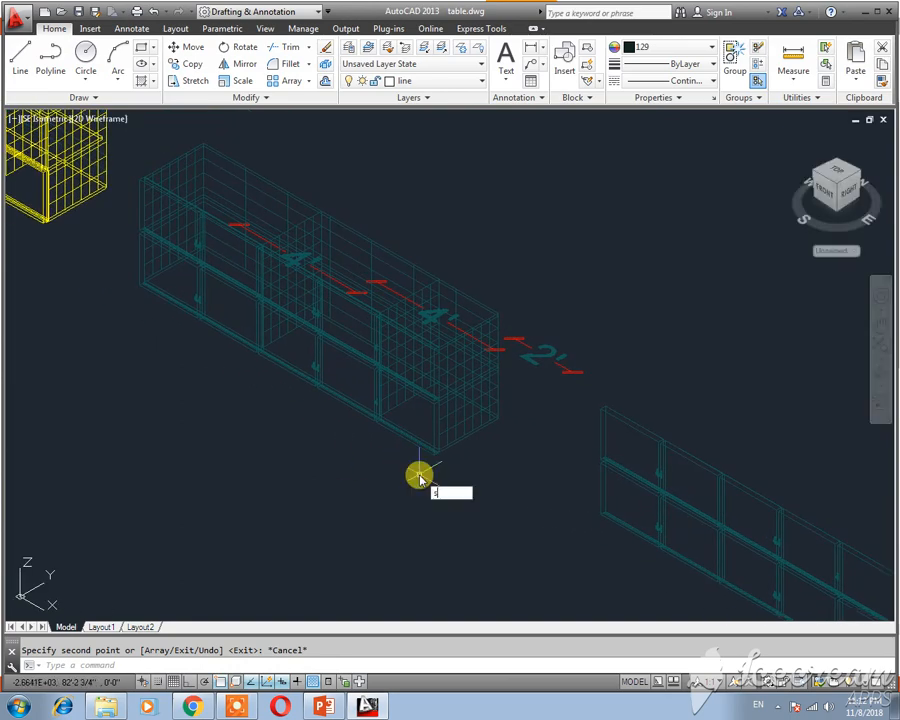
pyautogui.write('shade')
pyautogui.press('Return')
pyautogui.moveTo(424, 441); pyautogui.dragTo(505, 438, button='middle')
pyautogui.keyDown('shift'); pyautogui.moveTo(455, 415); pyautogui.dragTo(476, 368, button='middle'); pyautogui.keyUp('shift')
# Step: Examine the gaps between the doors and the paired handles on the cabinet front up close
pyautogui.scroll(5, 633, 360)
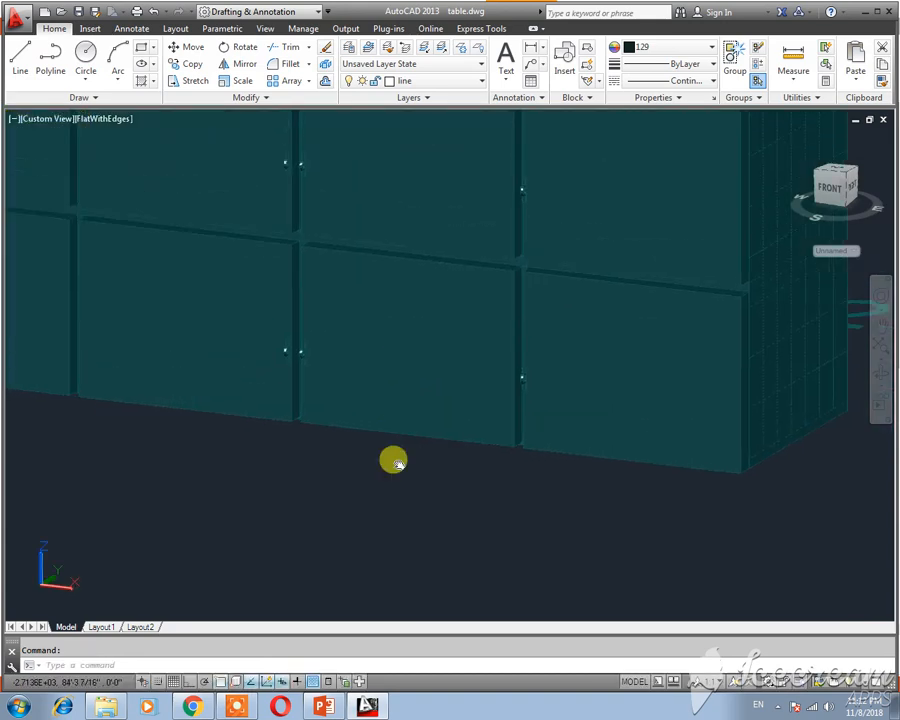
pyautogui.scroll(2, 394, 458)
pyautogui.scroll(8, 558, 345)
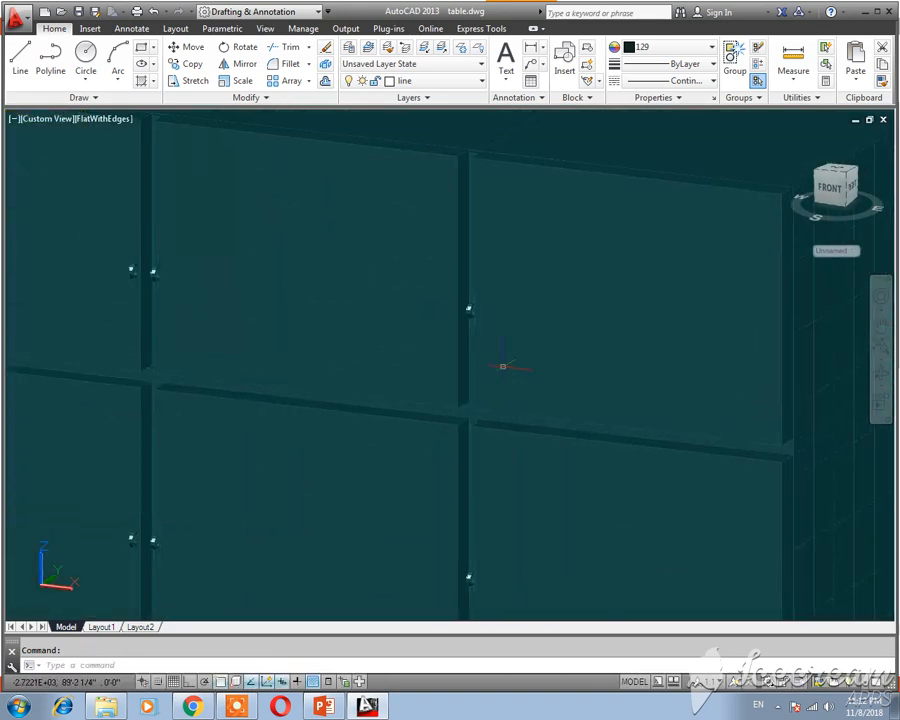
pyautogui.scroll(-6, 275, 360)
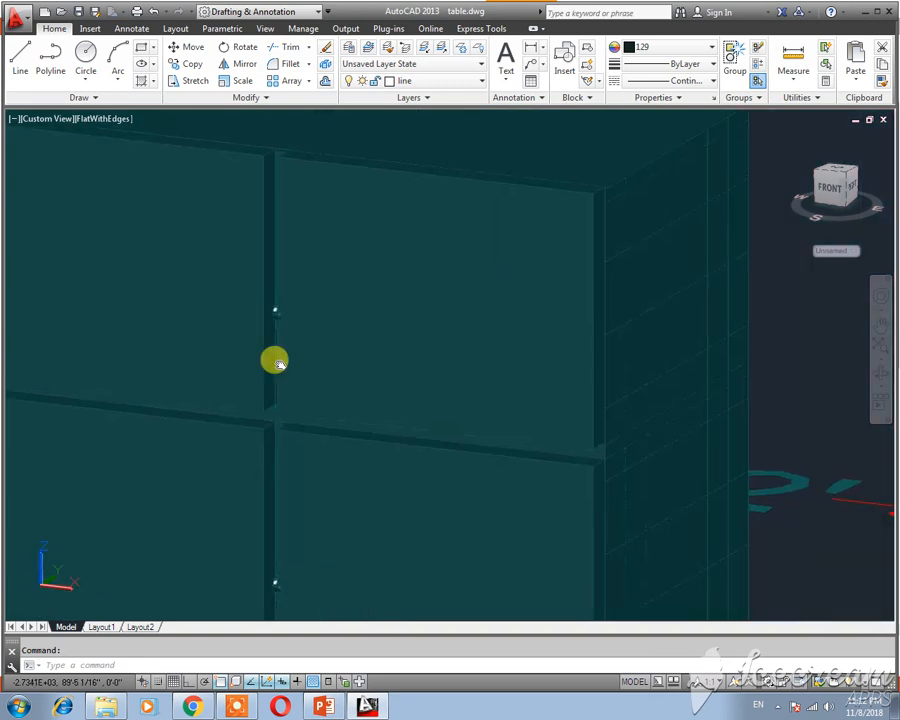
pyautogui.scroll(6, 412, 331)
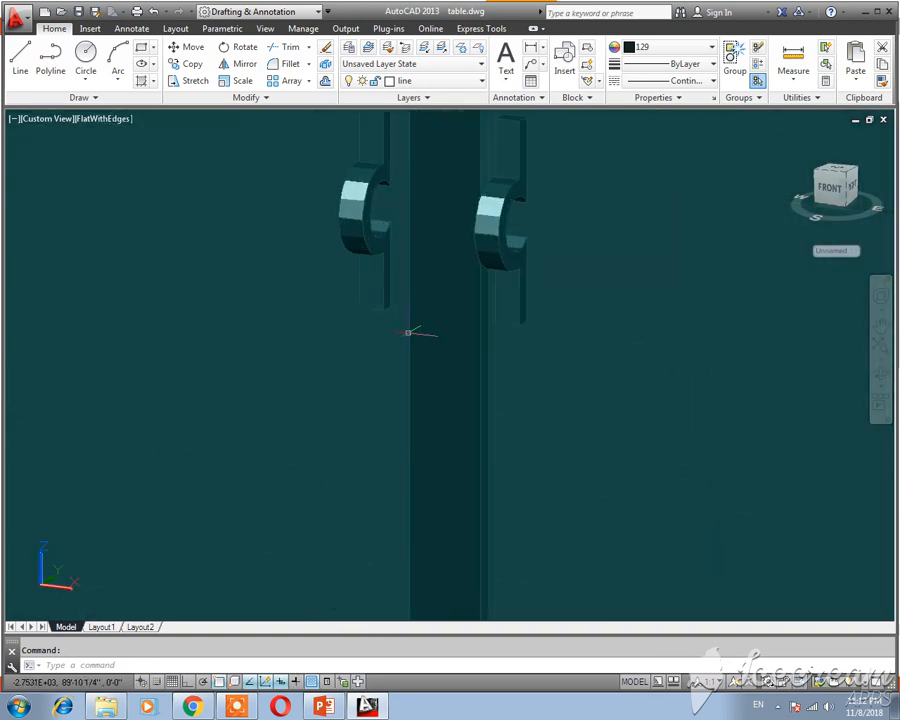
pyautogui.scroll(-8, 410, 331)
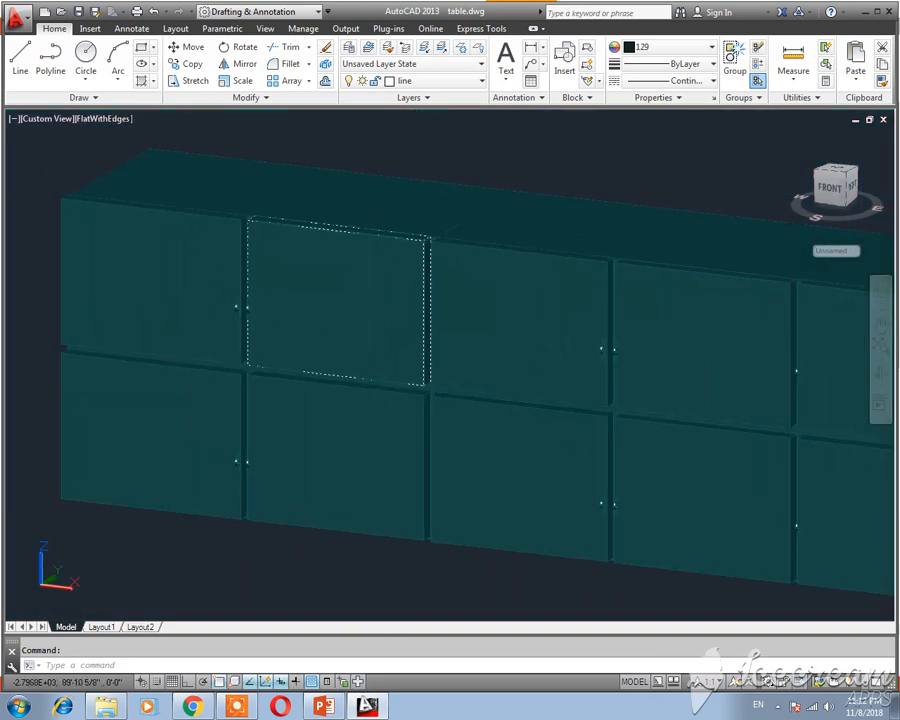
pyautogui.scroll(7, 215, 295)
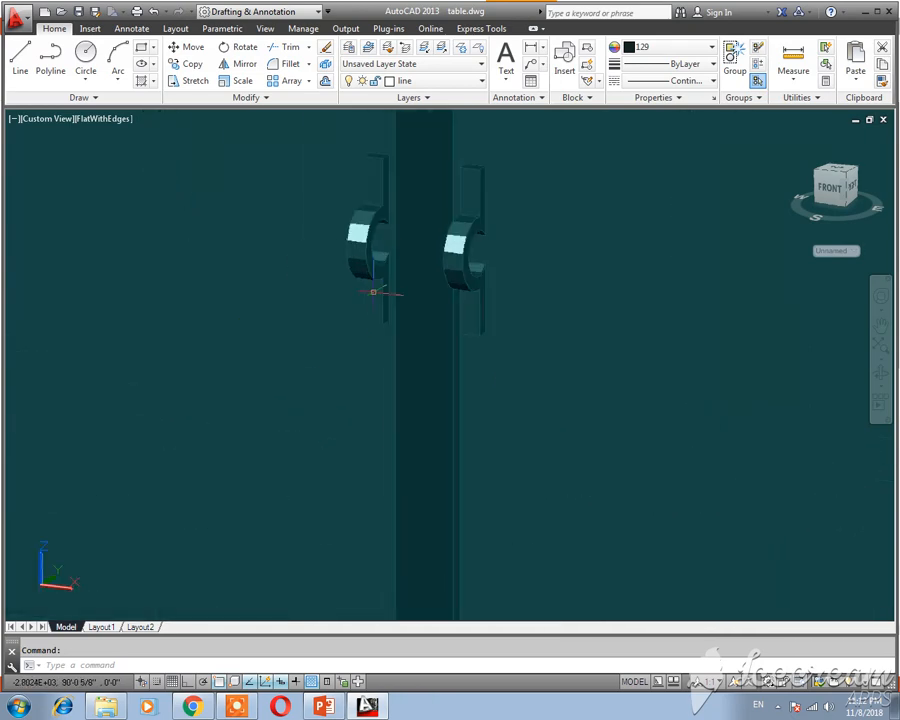
pyautogui.scroll(-6, 374, 302)
pyautogui.scroll(-5, 374, 302)
# Step: Examine the assembled cabinet from an angled view alongside the textured finished cabinet
pyautogui.keyDown('shift'); pyautogui.moveTo(496, 390); pyautogui.dragTo(543, 420, button='middle'); pyautogui.keyUp('shift')
pyautogui.scroll(-6, 535, 415)
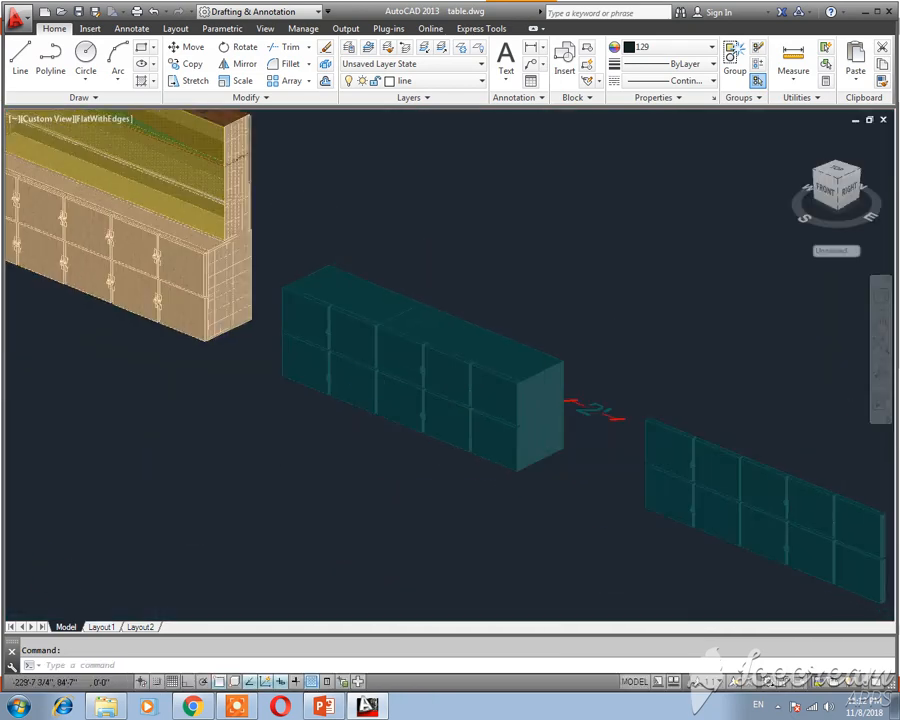
pyautogui.scroll(4, 281, 390)
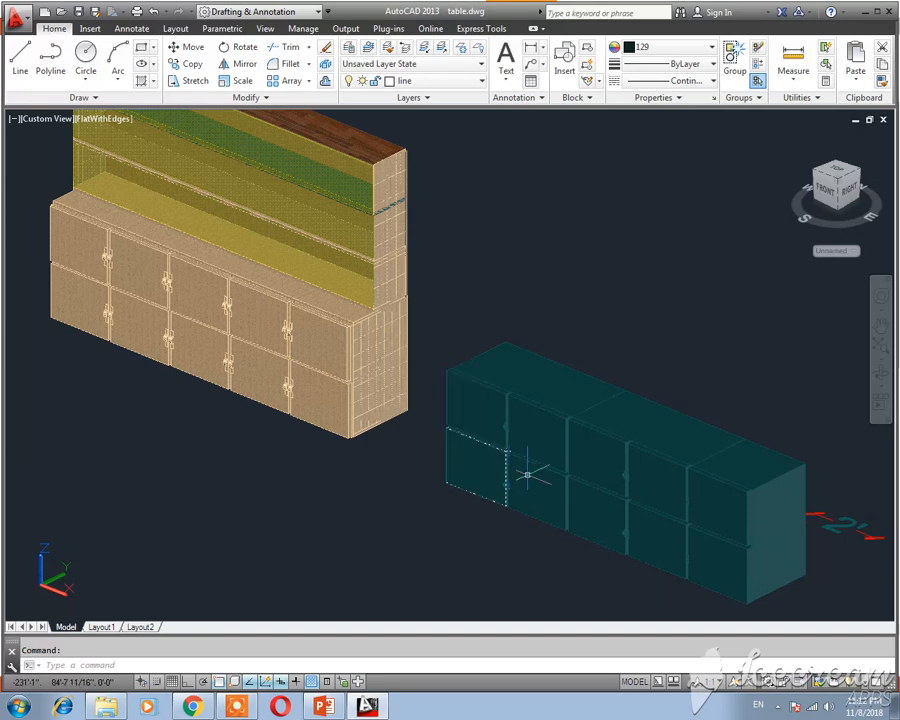
pyautogui.moveTo(554, 428); pyautogui.dragTo(512, 392, button='middle')
pyautogui.scroll(-3, 545, 424)
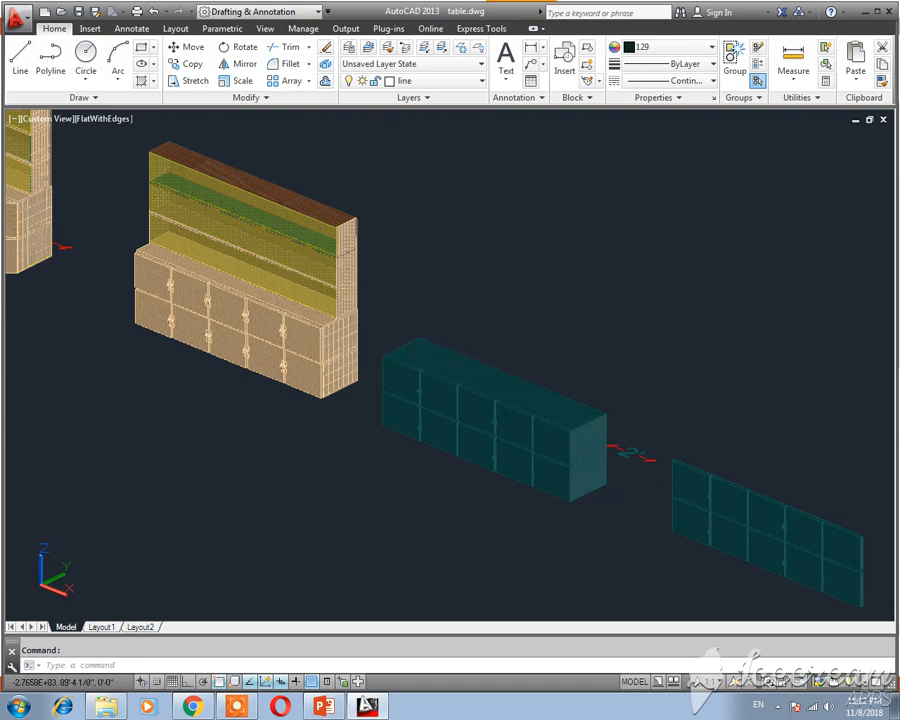
# Step: Save the drawing and switch to the Top view around the cabinet and the separate doors
pyautogui.hotkey('ctrl', 's')
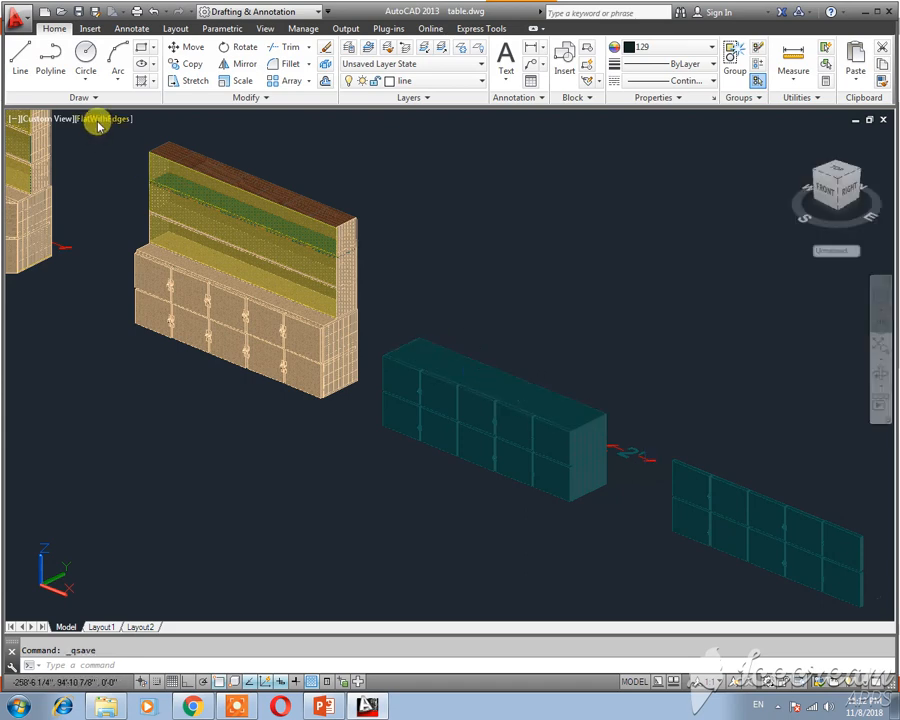
pyautogui.click(45, 118)
pyautogui.click(89, 163)
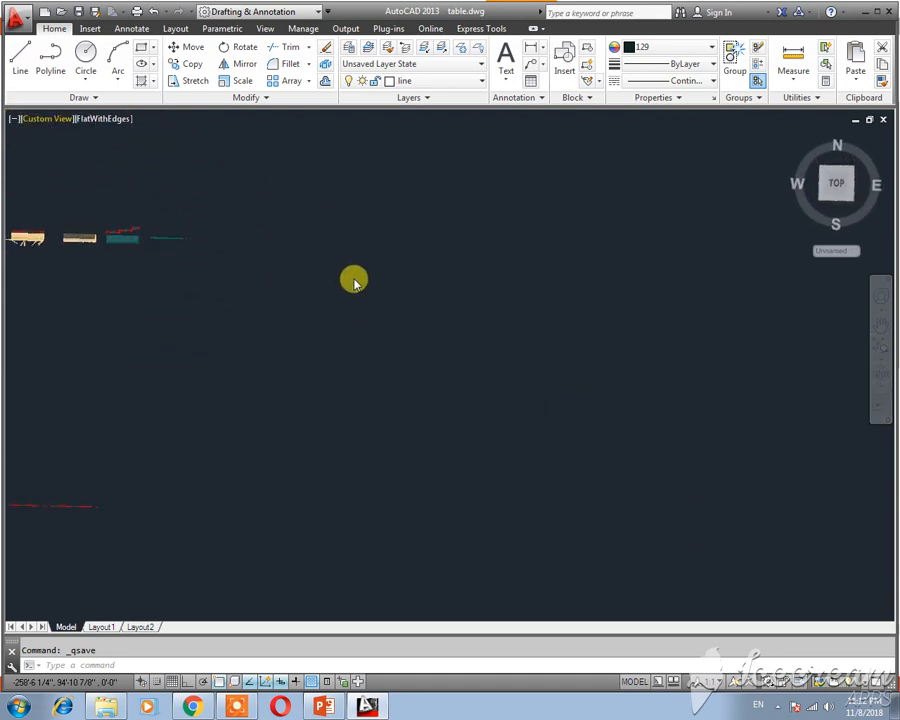
pyautogui.scroll(5, 456, 376)
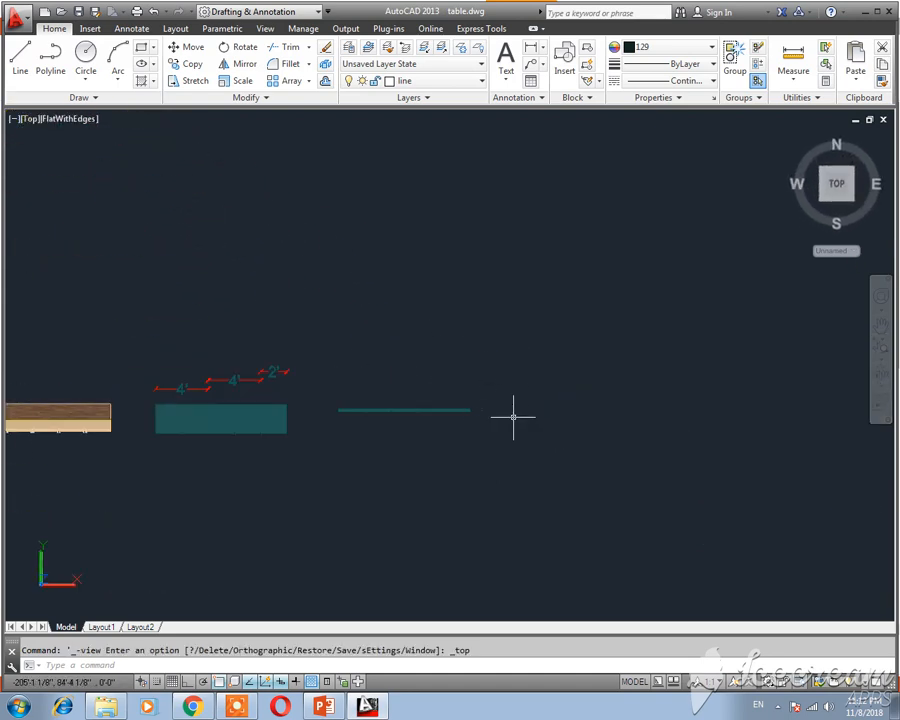
# Step: Erase the separate set of doors lying beside the untextured cabinet
pyautogui.click(505, 384)
pyautogui.click(330, 428)
pyautogui.press('Delete')
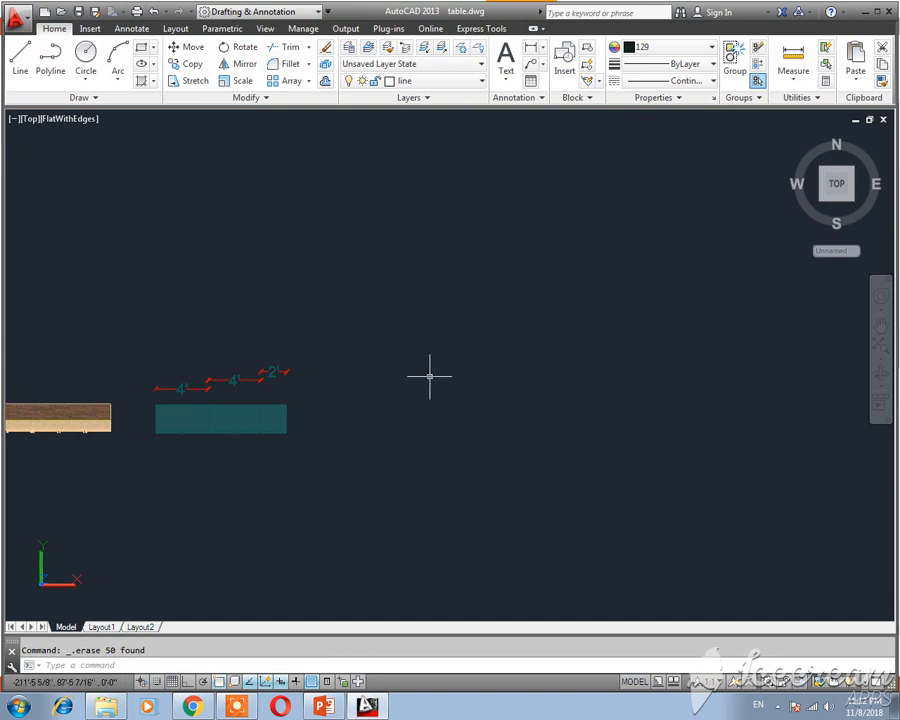
# Step: With Ortho on, draw a 10' horizontal line beside the cabinet and a 14" line down from its right end
pyautogui.write('l')
pyautogui.press('Return')
pyautogui.click(391, 353)
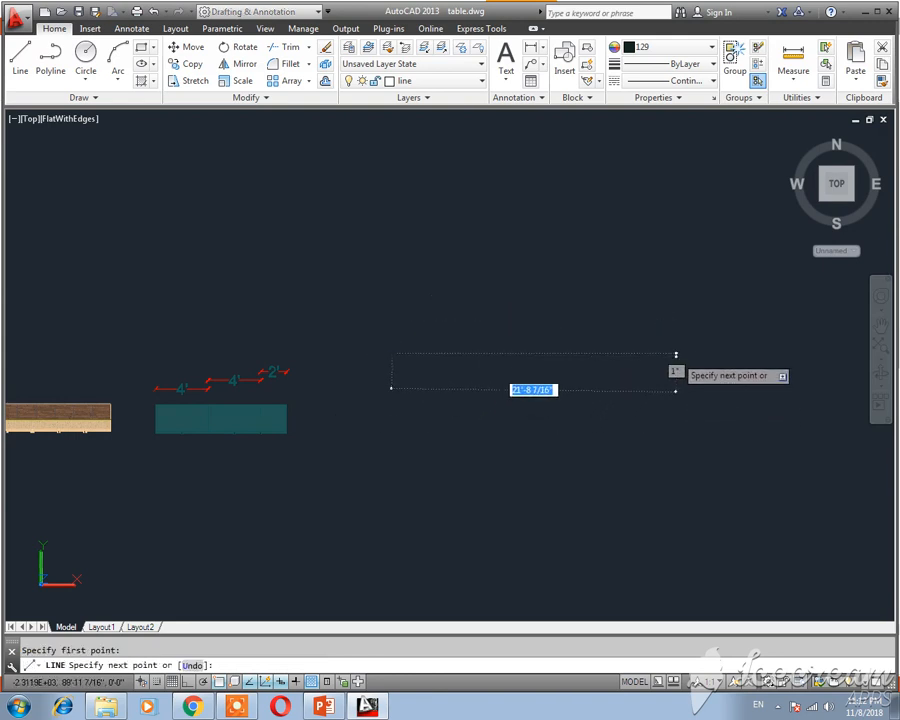
pyautogui.click(188, 684)
pyautogui.write("10'")
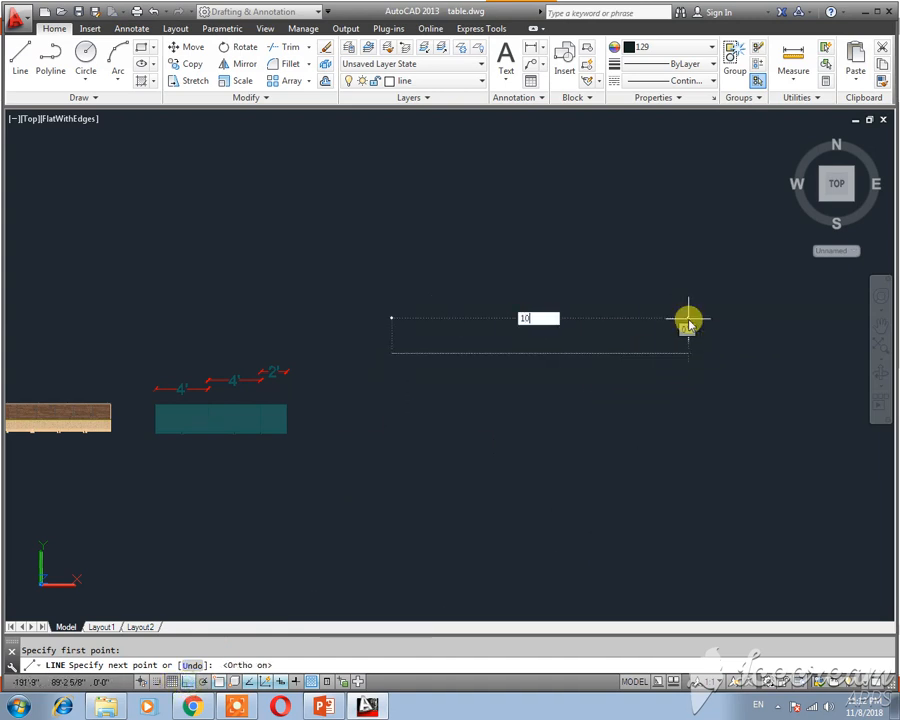
pyautogui.press('Return')
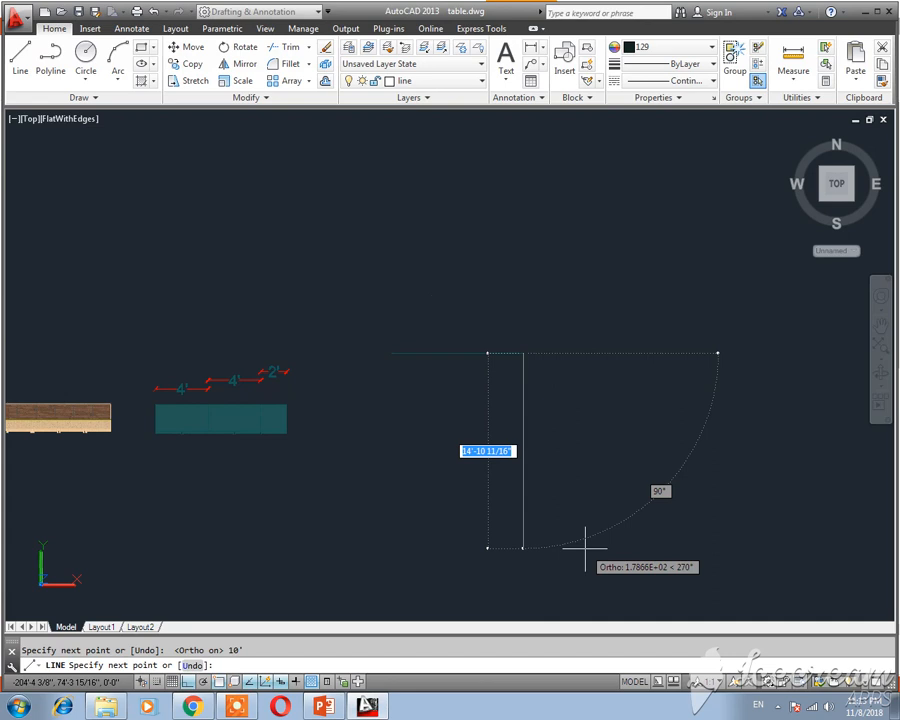
pyautogui.write('14')
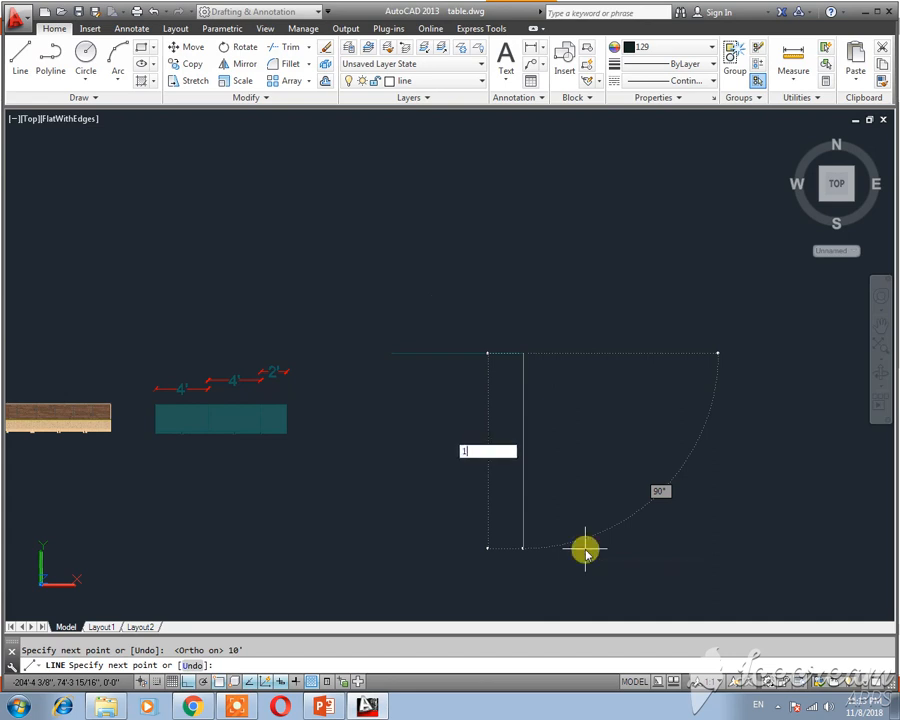
pyautogui.press('Return')
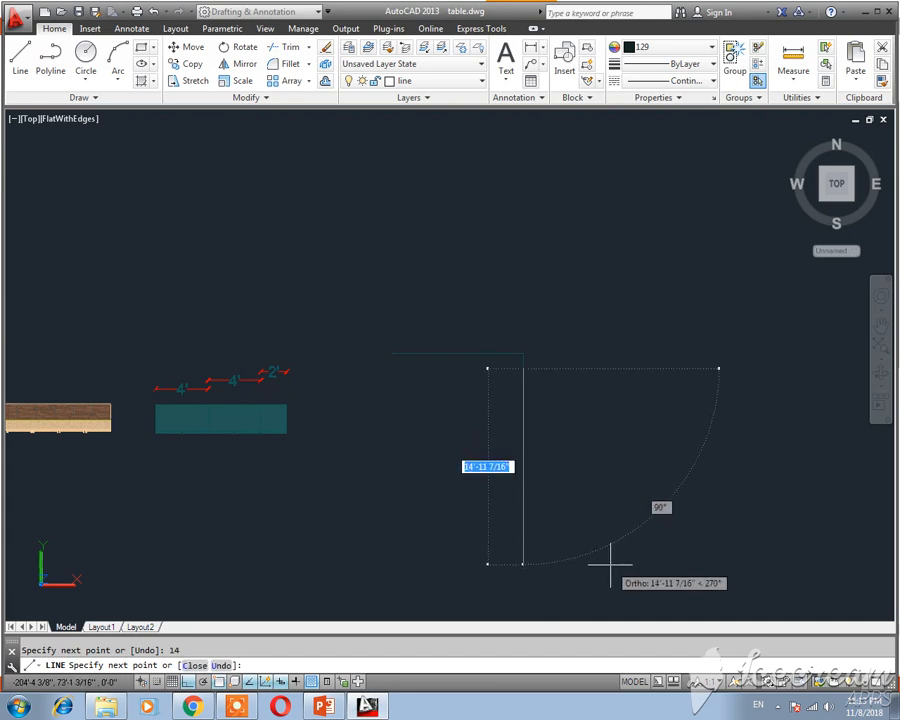
pyautogui.press('Escape')
# Step: Draw a 14" line straight down from the left end of the 10' line
pyautogui.write('l')
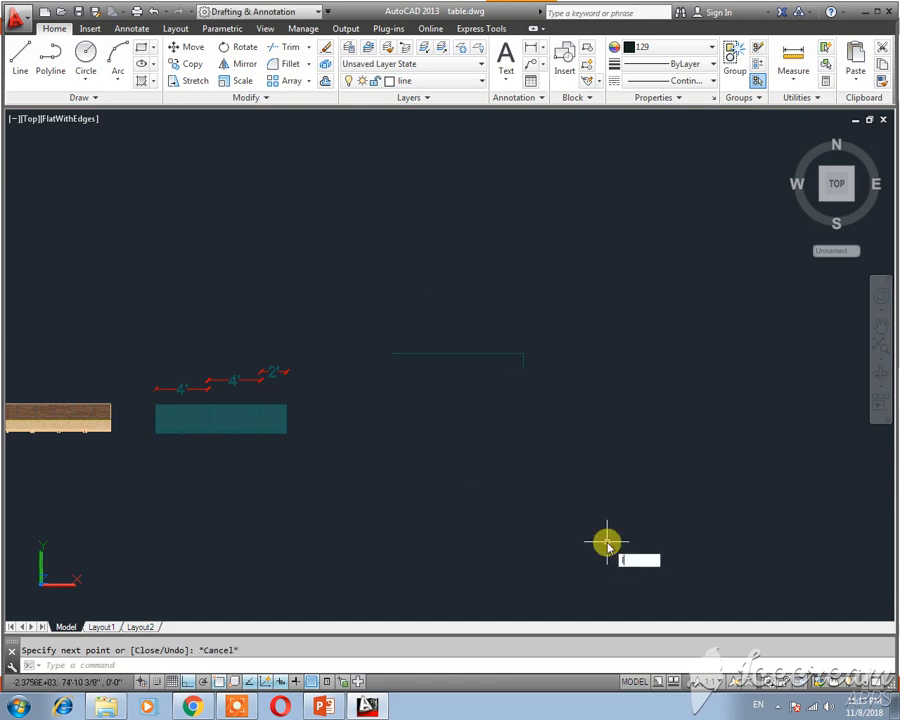
pyautogui.press('Return')
pyautogui.click(389, 352)
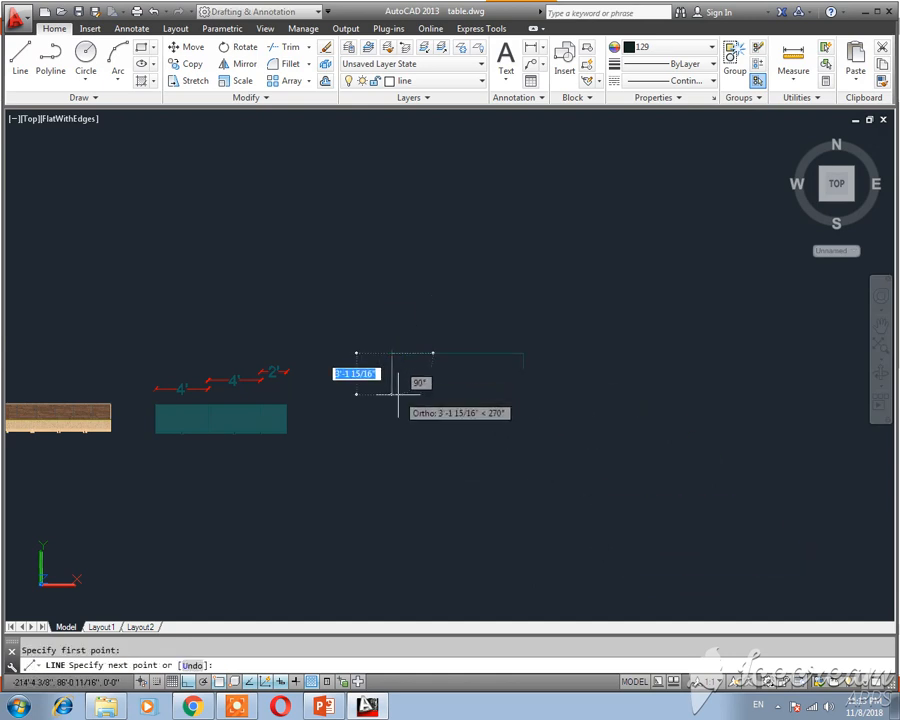
pyautogui.write('14')
pyautogui.press('Return')
pyautogui.press('Escape')
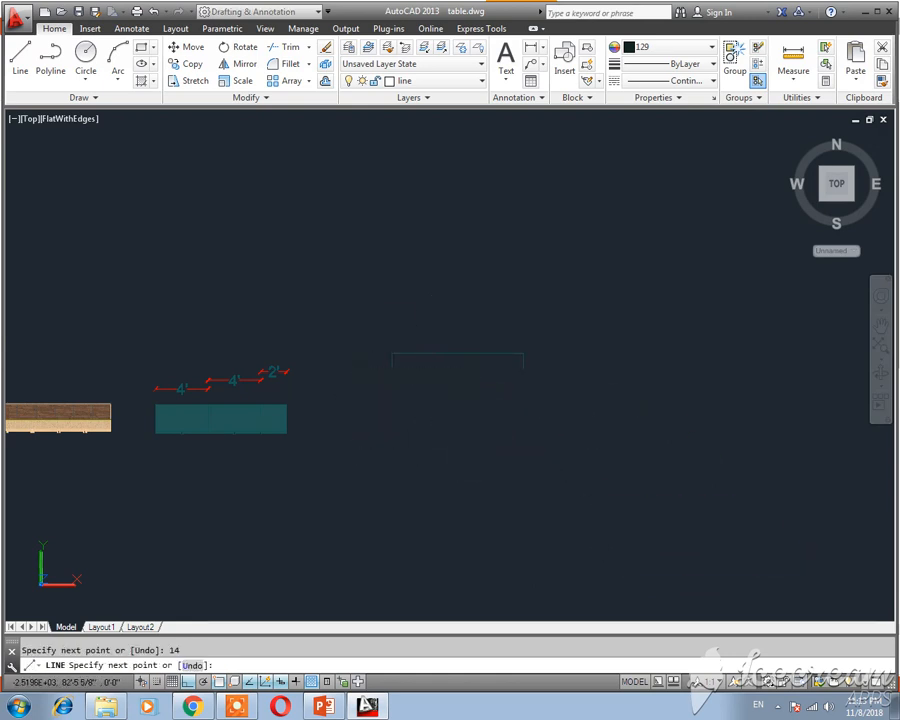
pyautogui.scroll(3, 485, 415)
pyautogui.scroll(2, 497, 408)
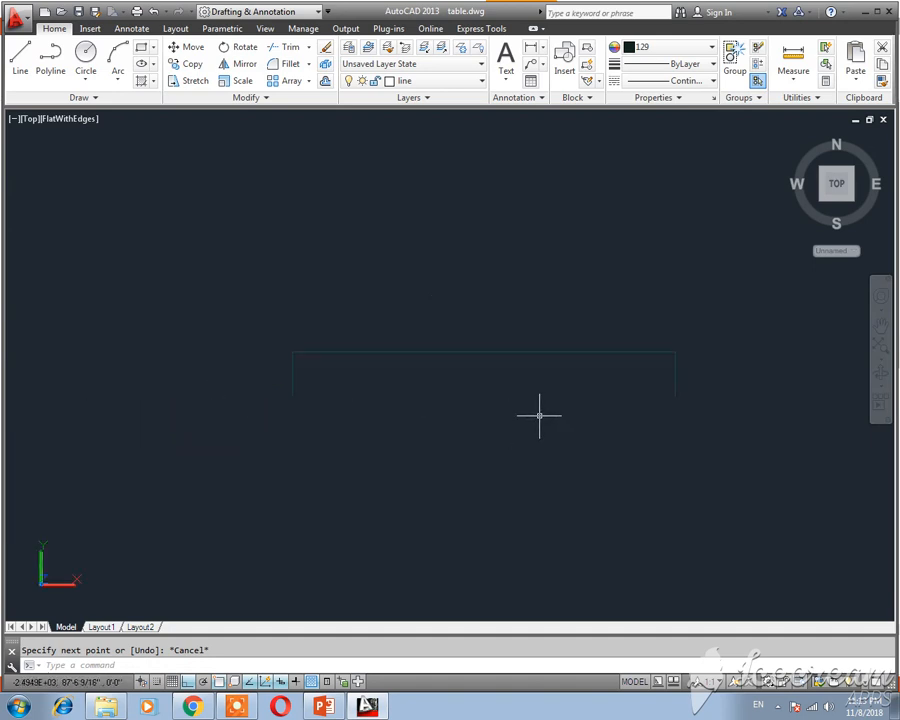
pyautogui.scroll(-3, 519, 400)
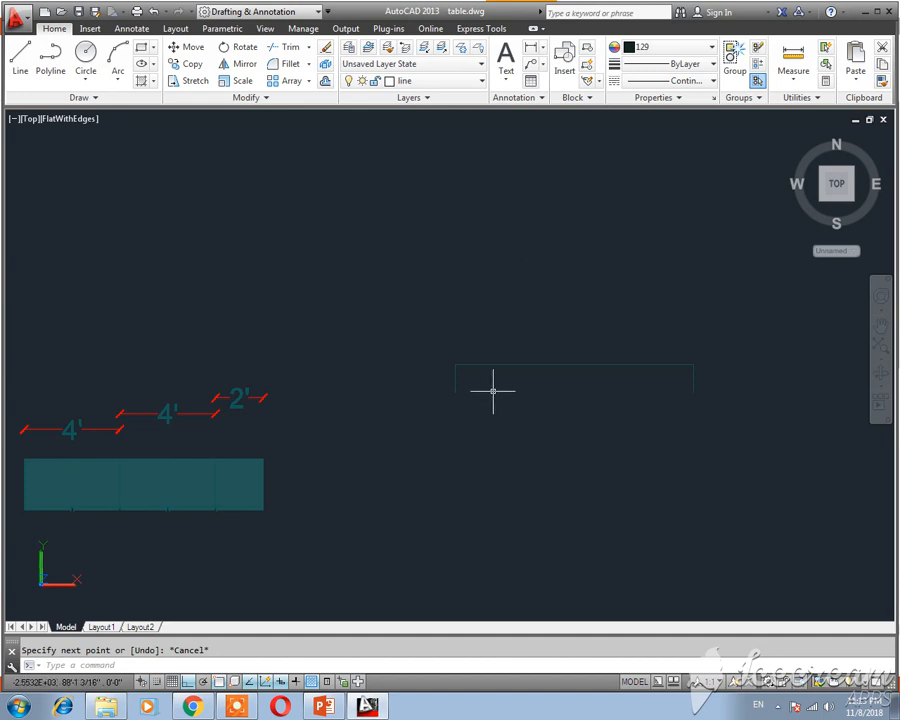
pyautogui.scroll(2, 512, 411)
pyautogui.scroll(2, 472, 386)
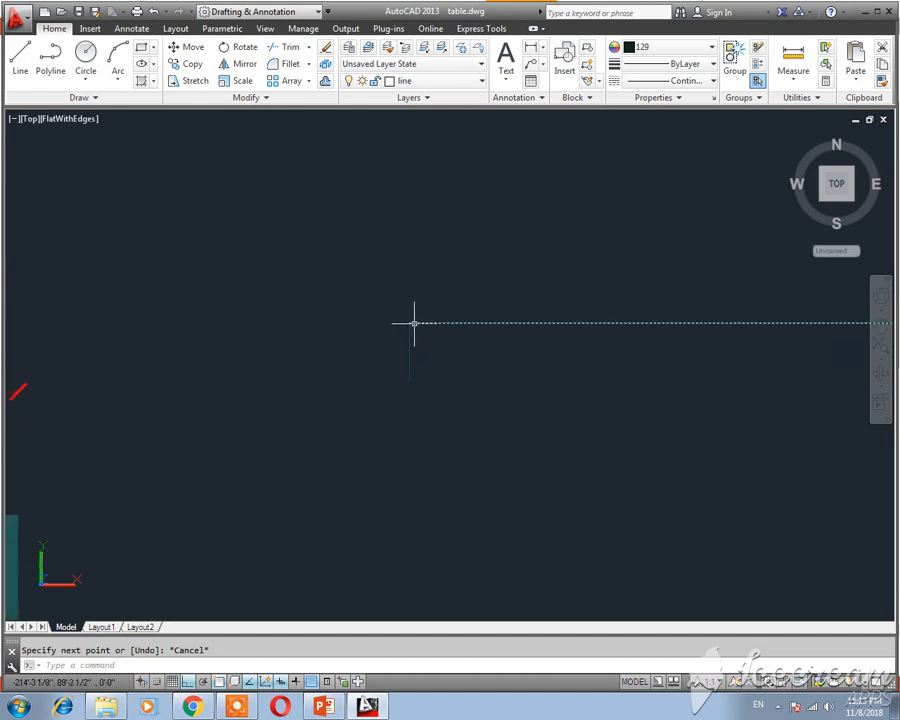
pyautogui.scroll(6, 436, 382)
pyautogui.moveTo(408, 329); pyautogui.dragTo(415, 432, button='middle')
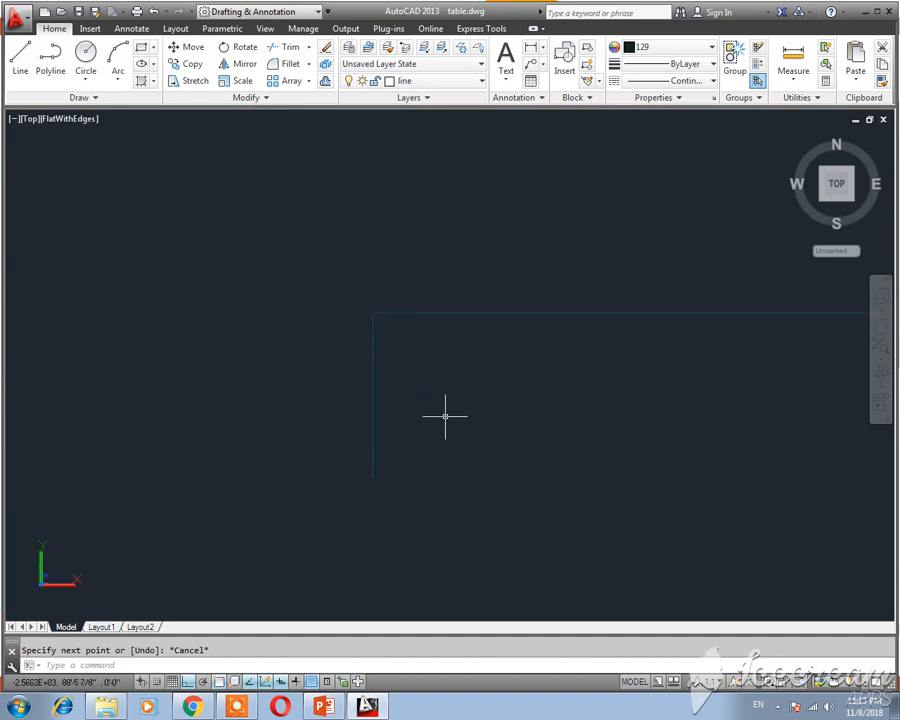
pyautogui.scroll(-5, 445, 416)
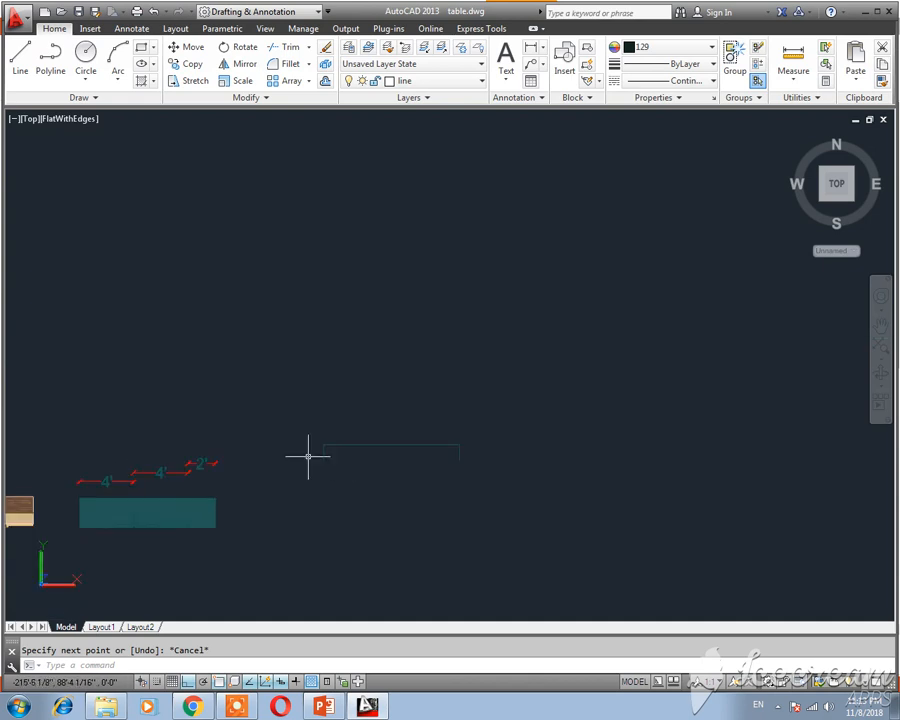
# Step: Examine the finished textured cabinets in the SE Isometric view and return to the Top view
pyautogui.click(29, 118)
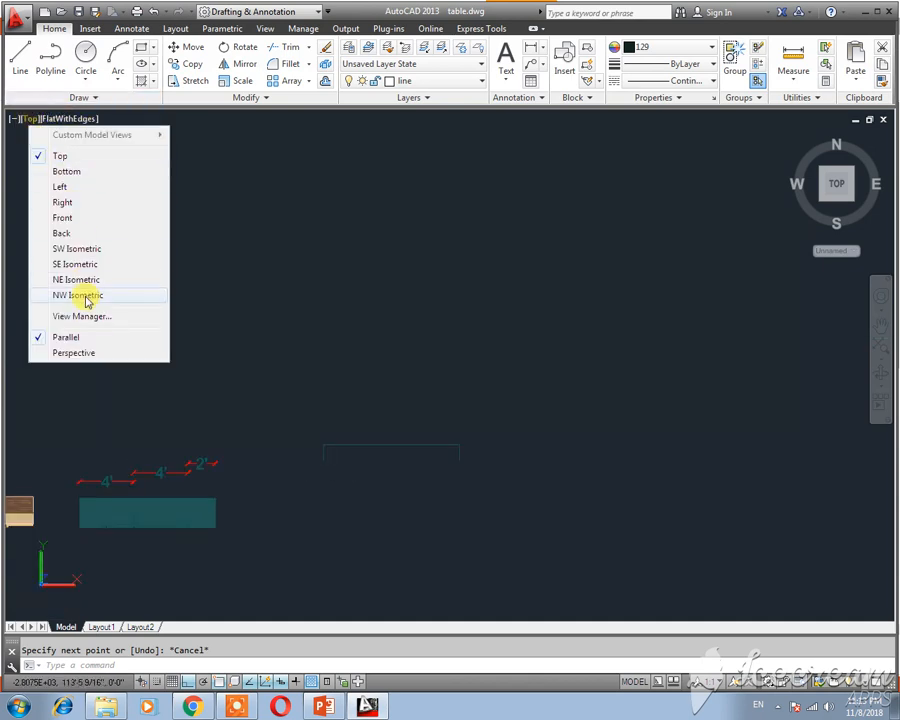
pyautogui.click(75, 265)
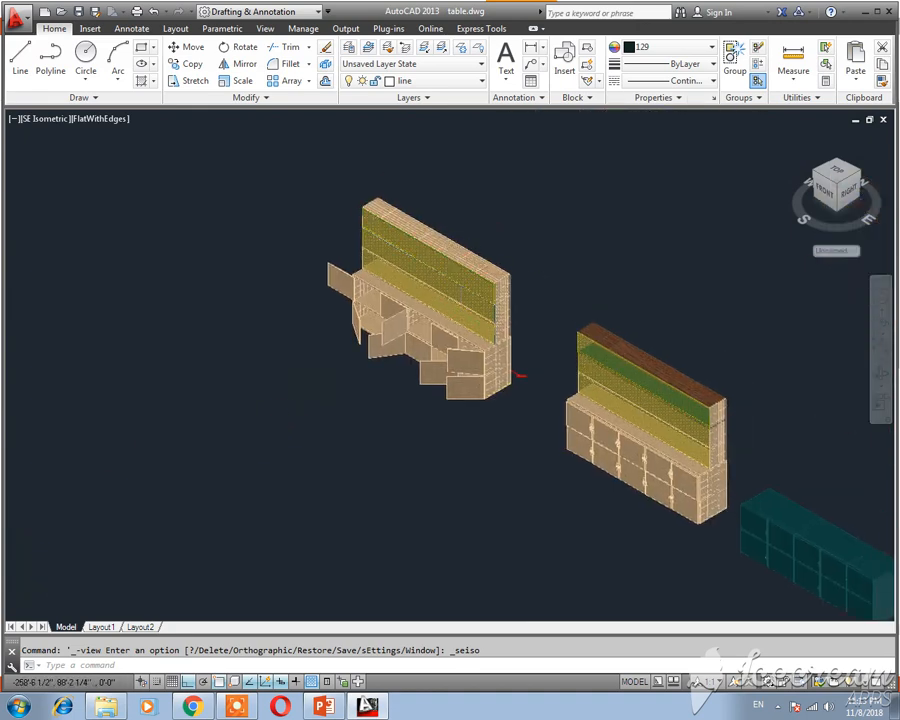
pyautogui.scroll(5, 465, 300)
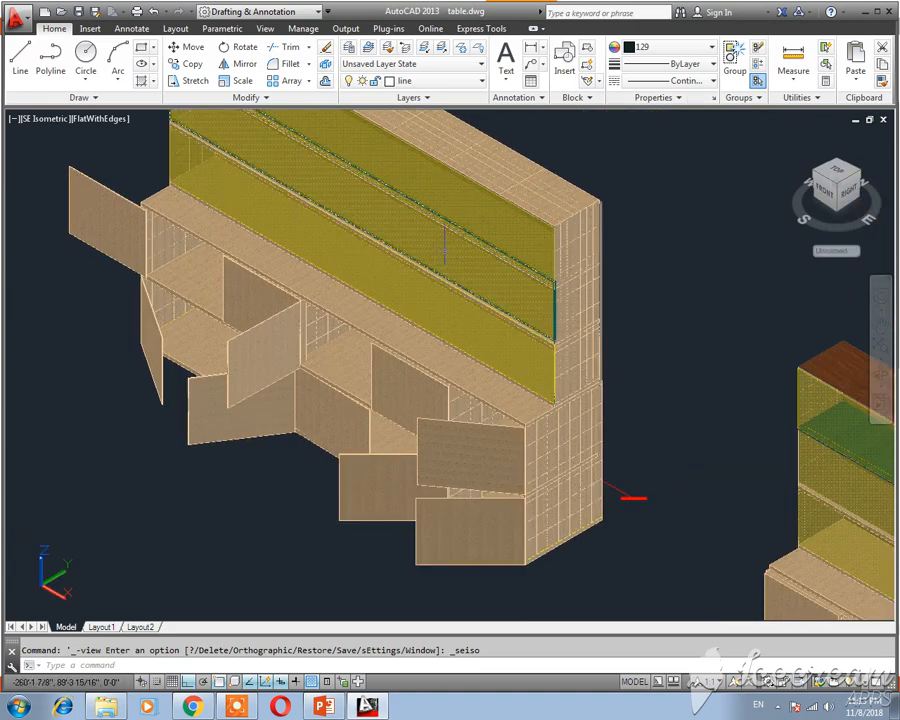
pyautogui.scroll(-4, 467, 212)
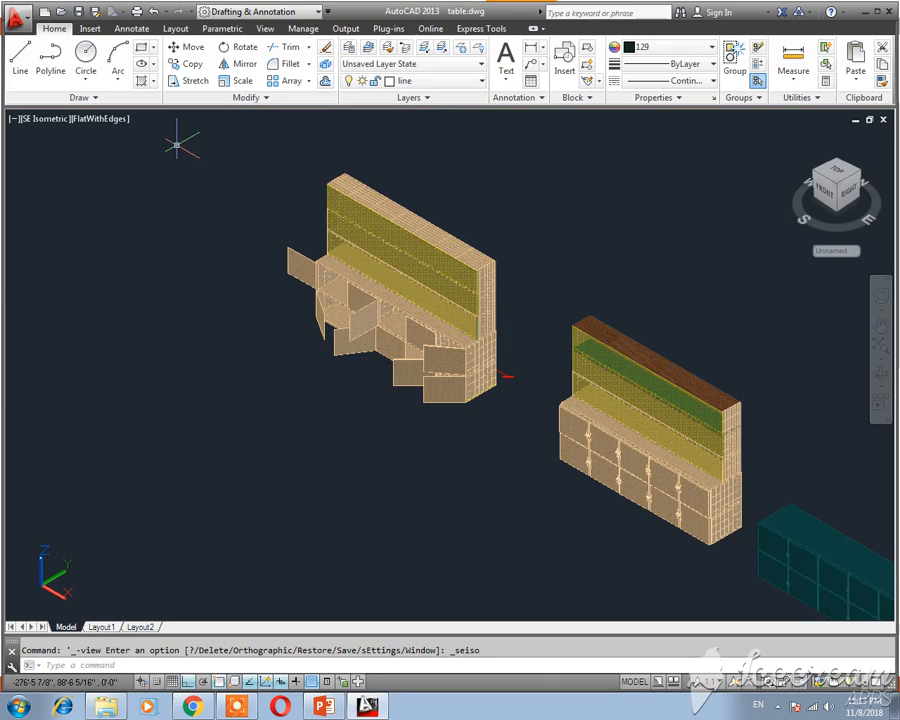
pyautogui.click(90, 119)
pyautogui.click(53, 119)
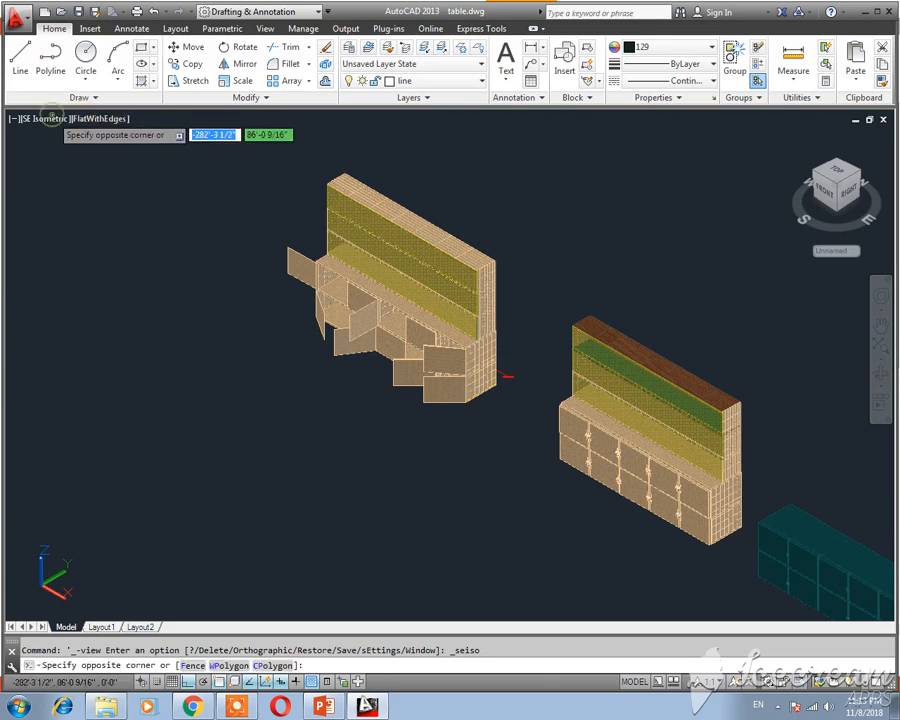
pyautogui.click(53, 119)
pyautogui.click(54, 120)
pyautogui.click(85, 154)
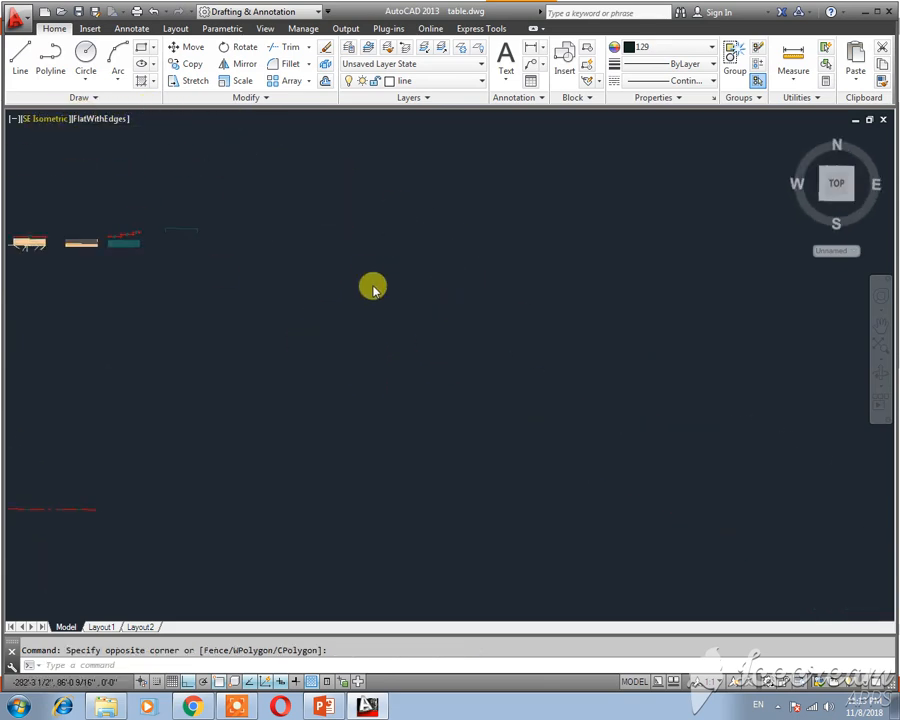
# Step: Divide the left 14" vertical line of the new outline into 3 equal segments
pyautogui.moveTo(250, 247); pyautogui.dragTo(480, 354, button='middle')
pyautogui.scroll(10, 422, 346)
pyautogui.moveTo(269, 257); pyautogui.dragTo(577, 498, button='middle')
pyautogui.moveTo(311, 322); pyautogui.dragTo(542, 337, button='middle')
pyautogui.write('d')
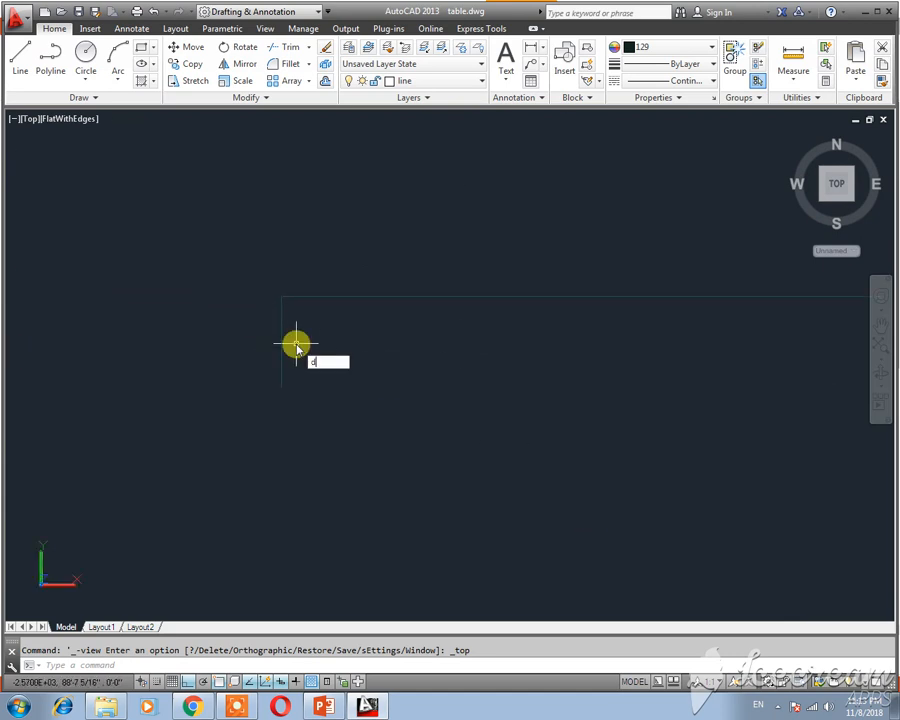
pyautogui.write('iv')
pyautogui.press('Return')
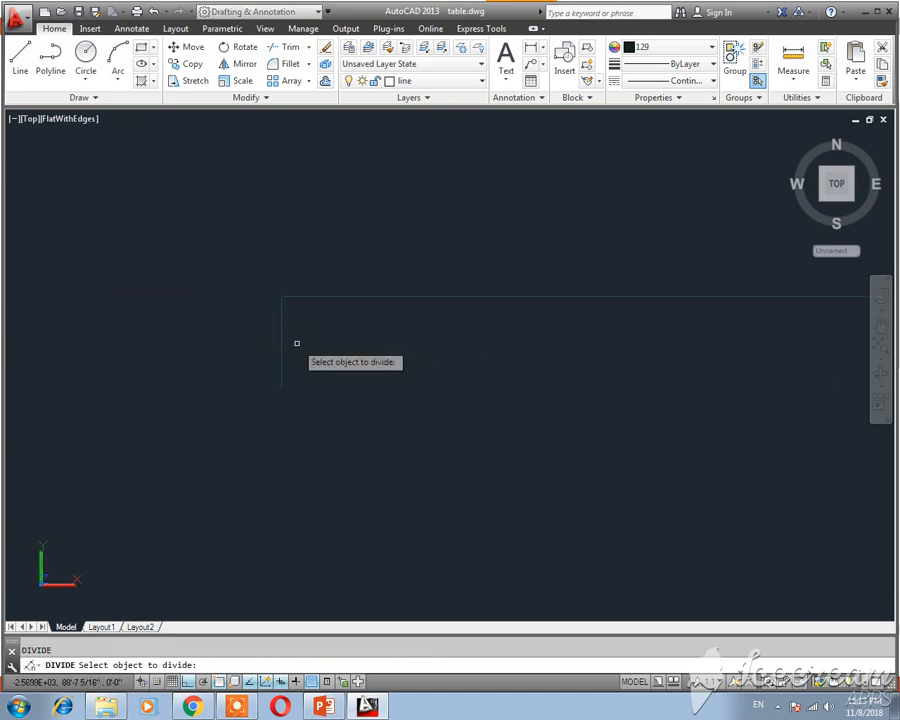
pyautogui.click(281, 339)
pyautogui.press('Return')
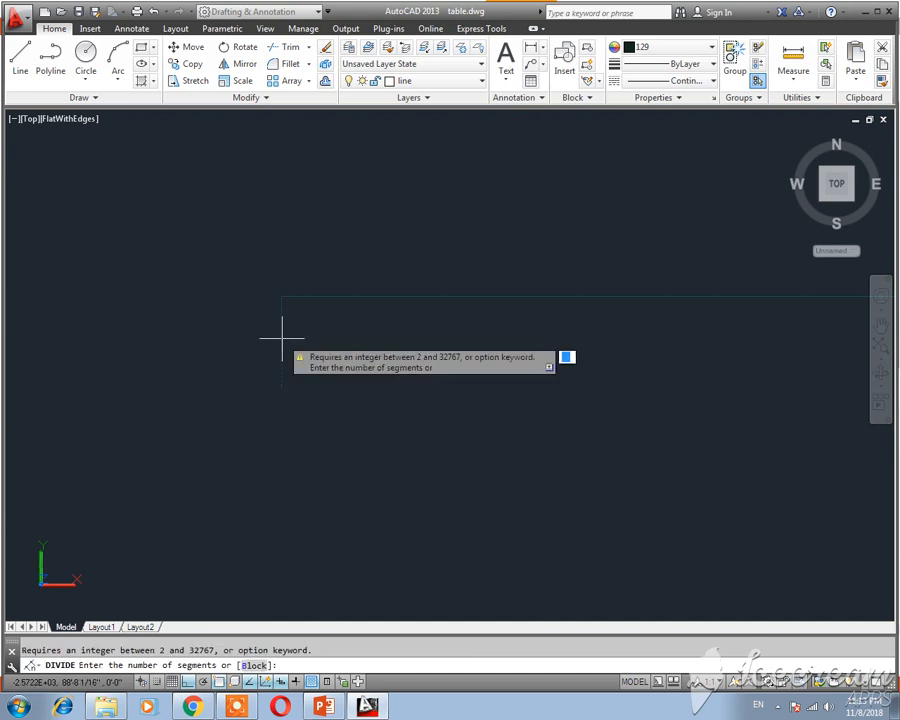
pyautogui.write('3')
pyautogui.press('Return')
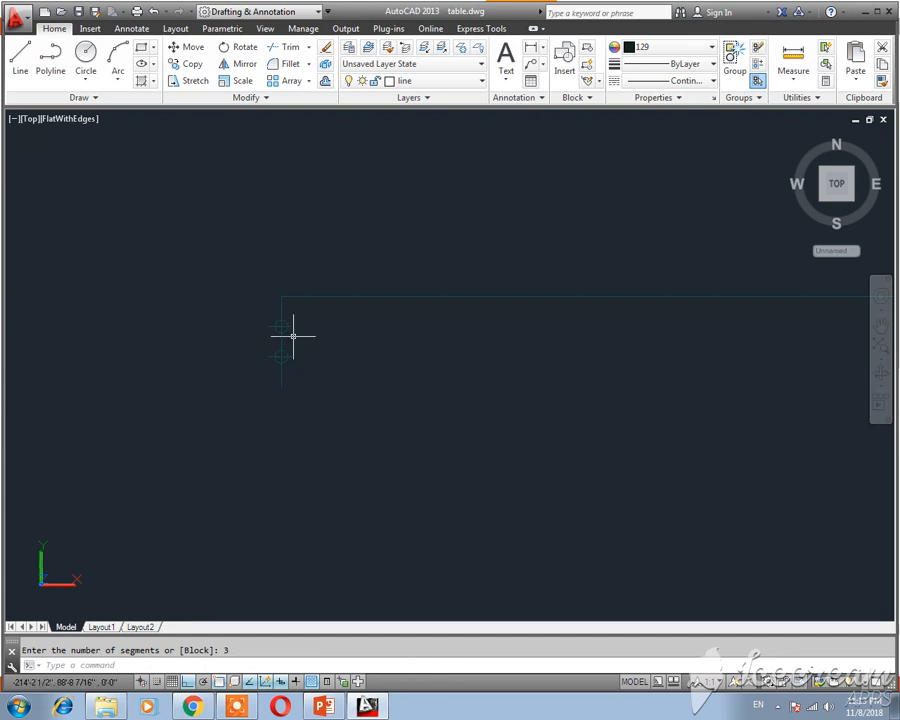
pyautogui.press('Escape')
# Step: Draw a 10' horizontal line from the upper division point across to the right vertical line
pyautogui.scroll(2, 293, 336)
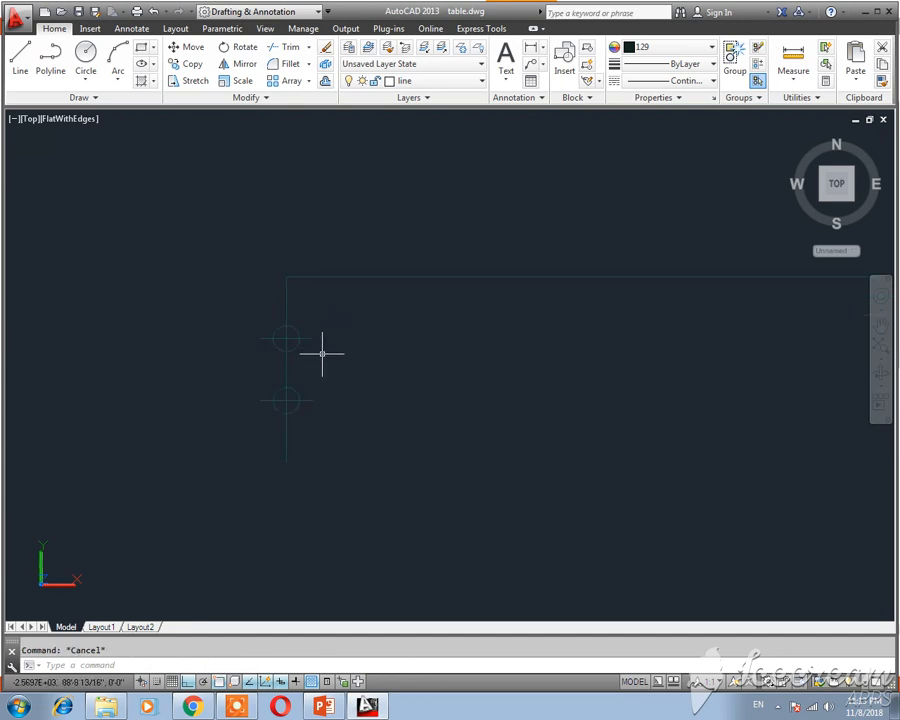
pyautogui.write('l')
pyautogui.press('Return')
pyautogui.scroll(-2, 340, 356)
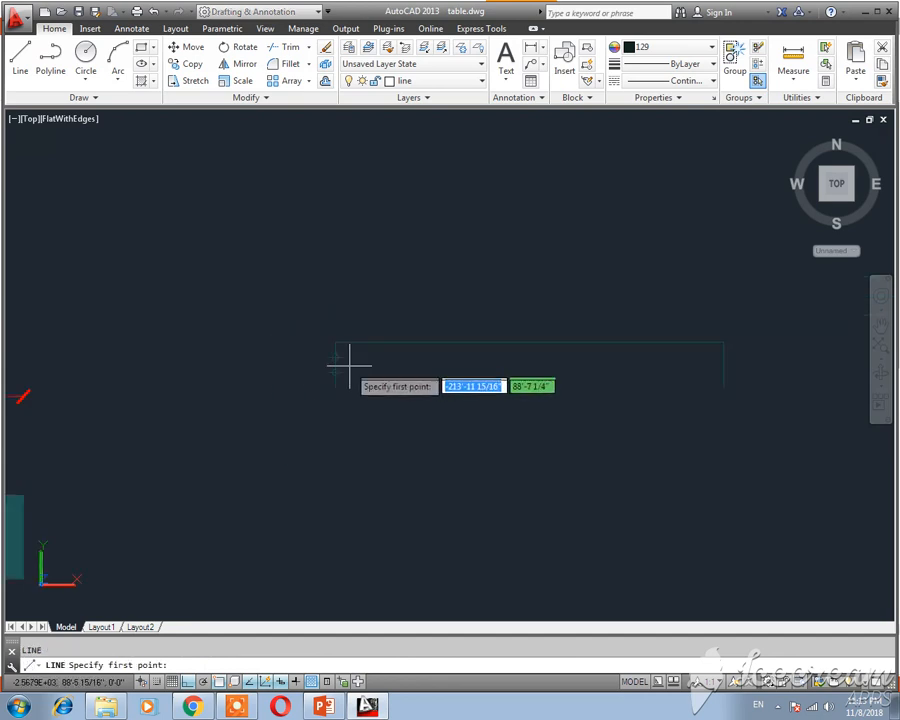
pyautogui.click(335, 357)
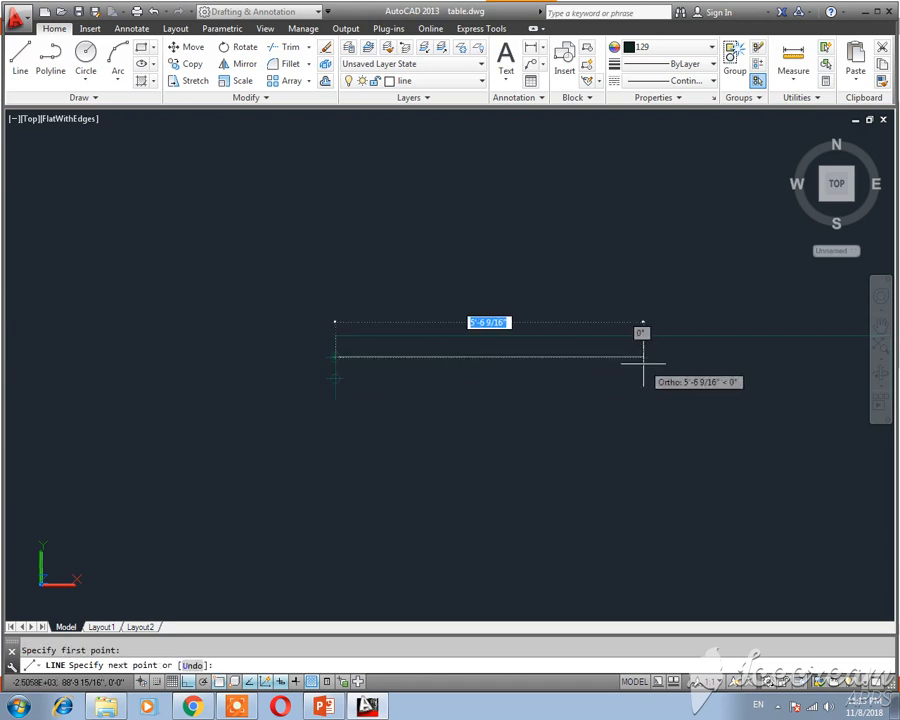
pyautogui.moveTo(645, 362); pyautogui.dragTo(399, 365, button='middle')
pyautogui.write("10'")
pyautogui.press('Return')
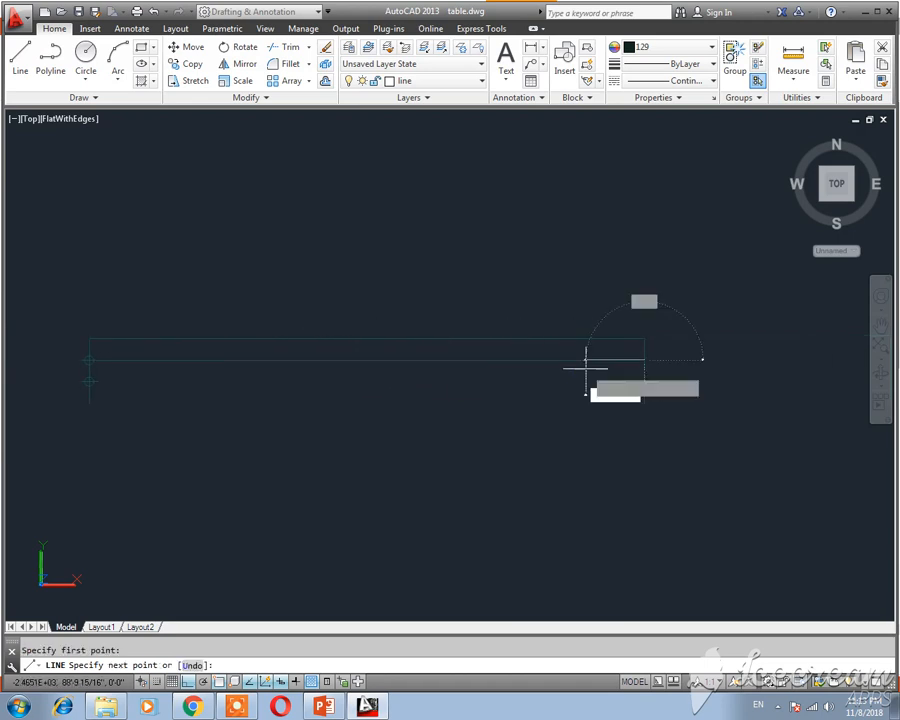
pyautogui.press('Escape')
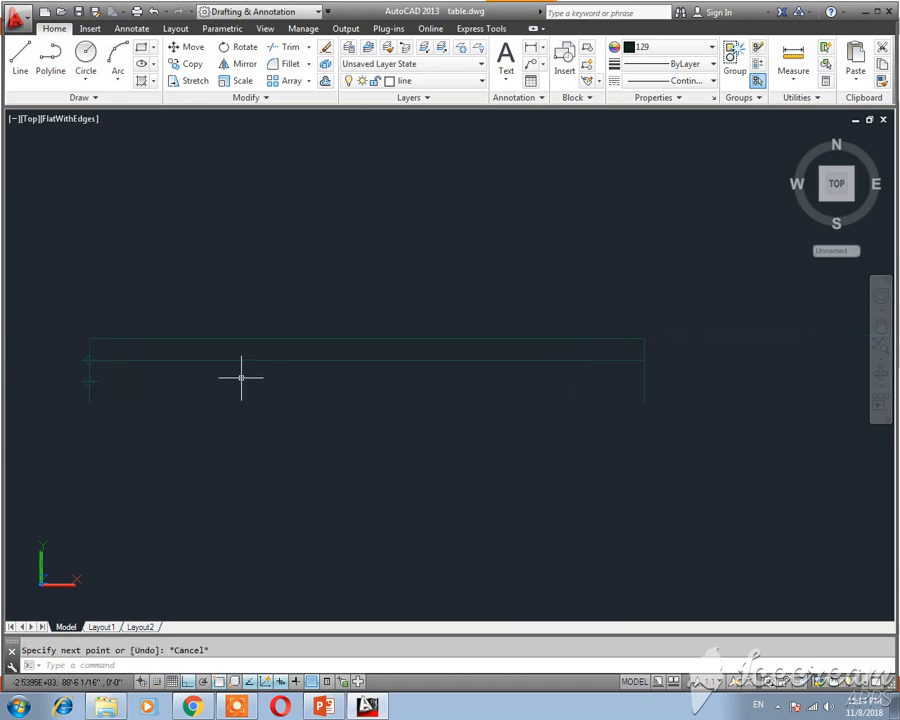
# Step: Draw a 10' horizontal line from the lower division point and erase the division point markers
pyautogui.press('Return')
pyautogui.click(88, 381)
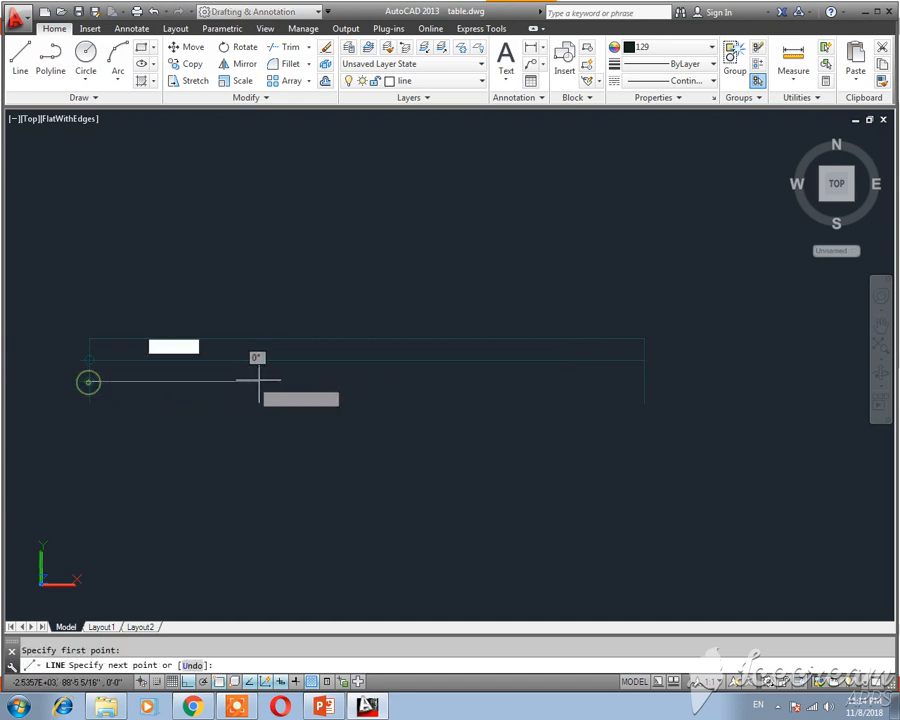
pyautogui.write("10'")
pyautogui.press('Return')
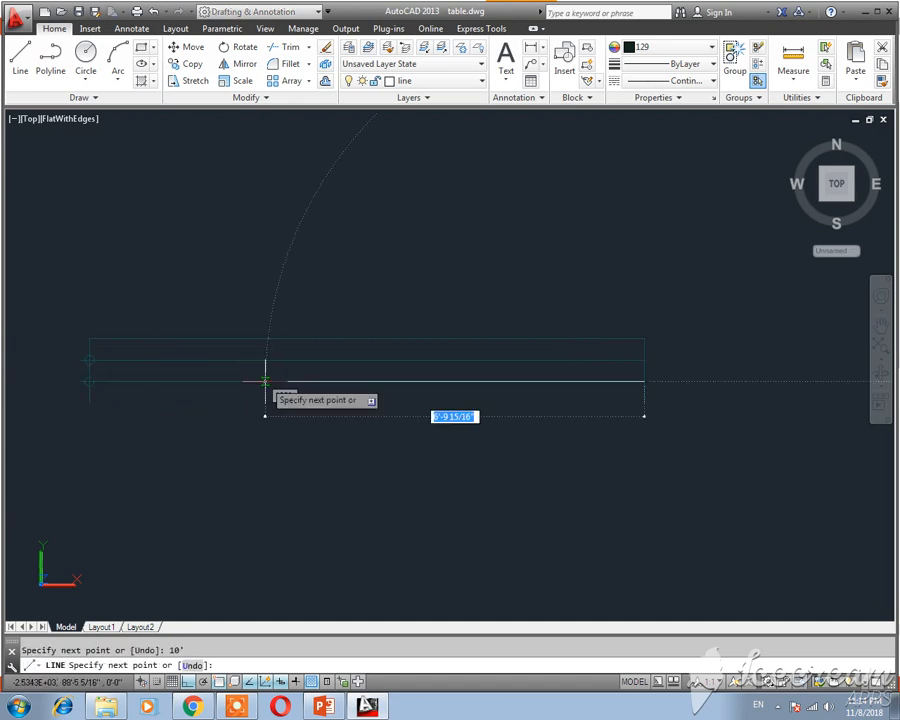
pyautogui.press('Escape')
pyautogui.scroll(4, 252, 388)
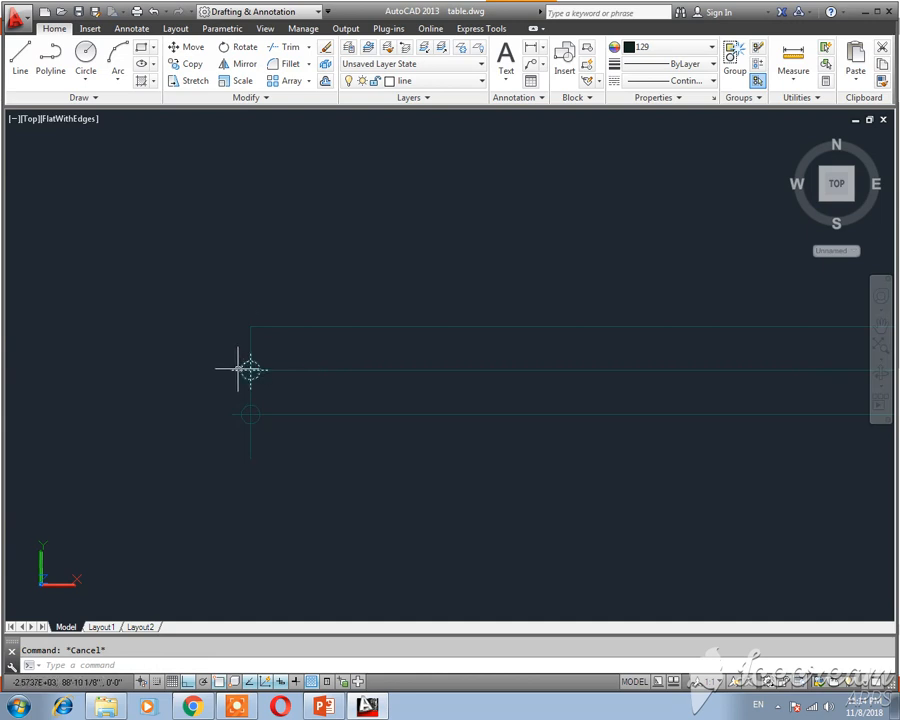
pyautogui.press('Delete')
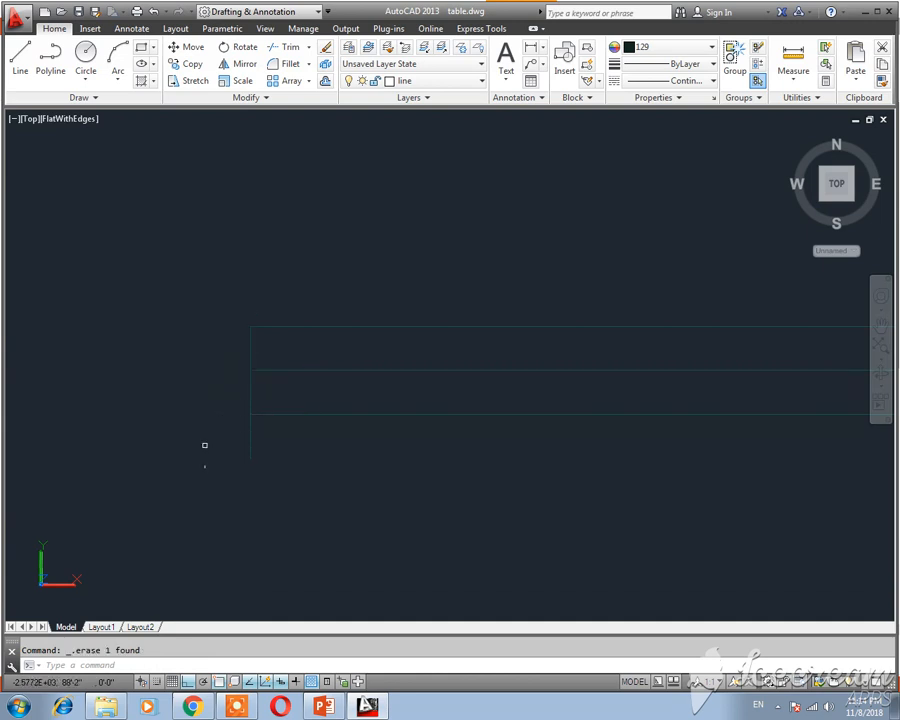
# Step: Measure the spacing between the outline's top line and the upper division line with an aligned dimension, without placing it
pyautogui.write('dal')
pyautogui.press('Return')
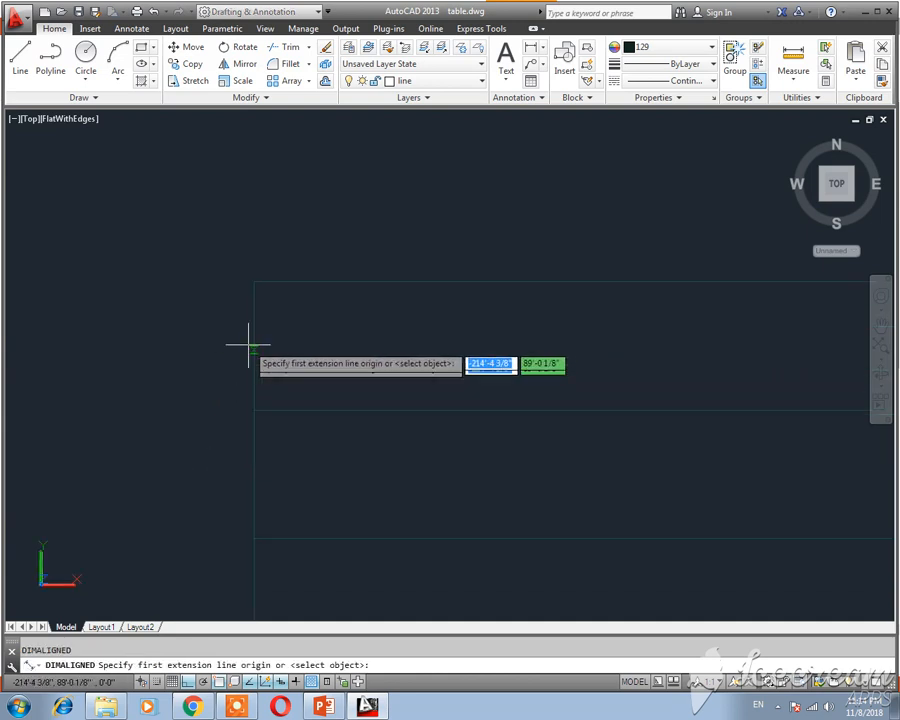
pyautogui.click(250, 282)
pyautogui.click(252, 409)
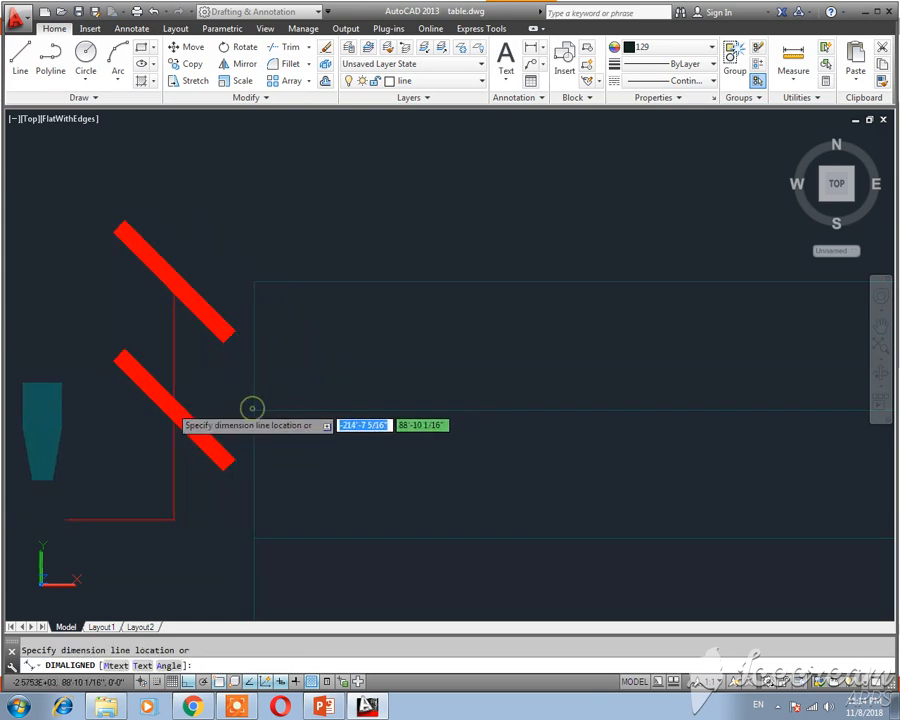
pyautogui.scroll(-5, 185, 394)
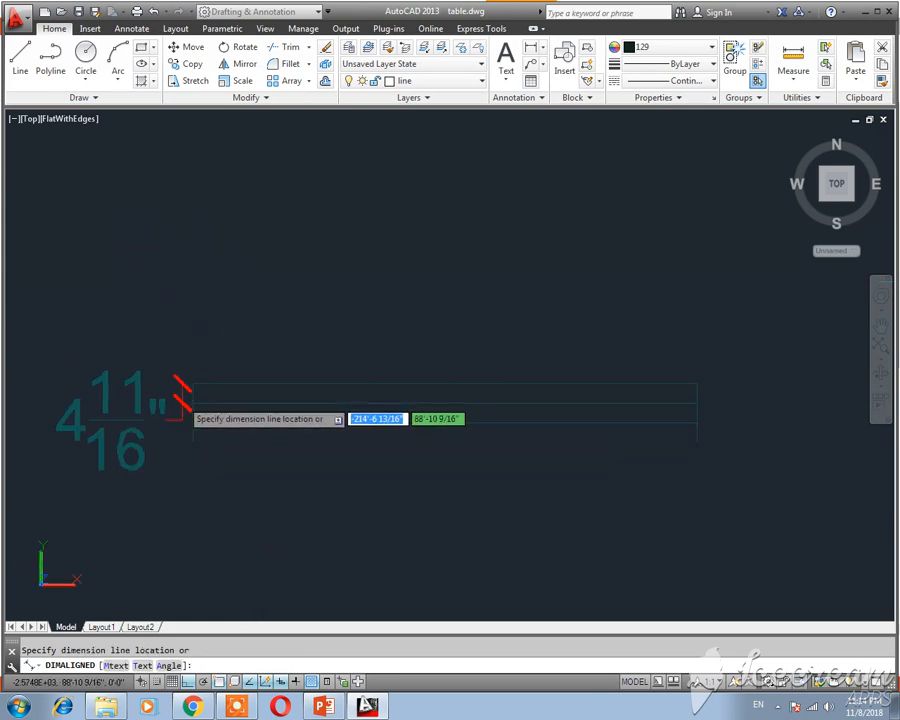
pyautogui.press('Escape')
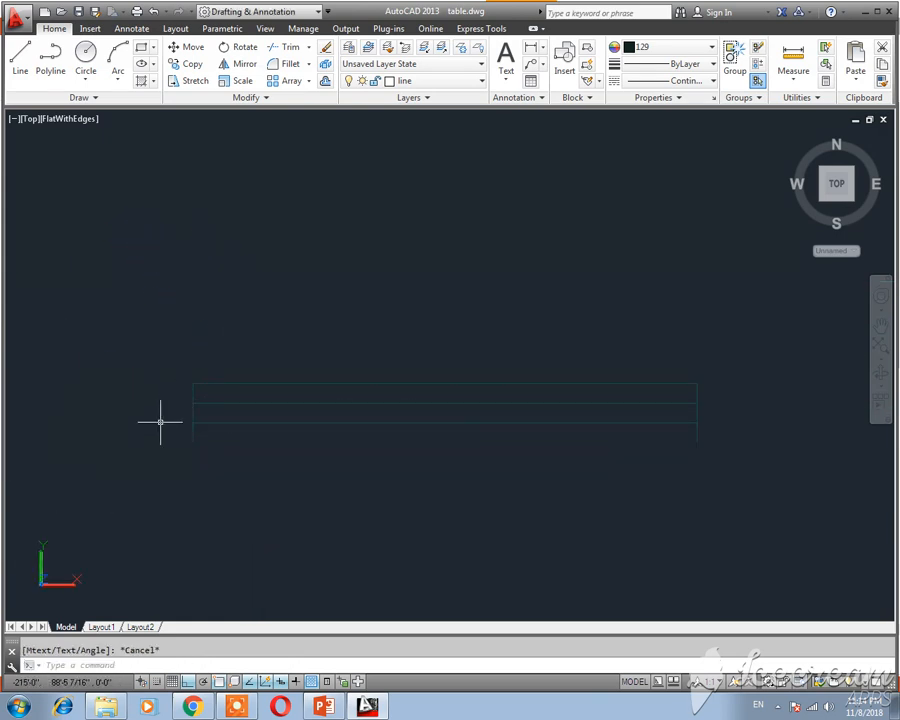
# Step: Switch the divided outline from the Top view to the SE Isometric view
pyautogui.moveTo(160, 422); pyautogui.dragTo(372, 406, button='middle')
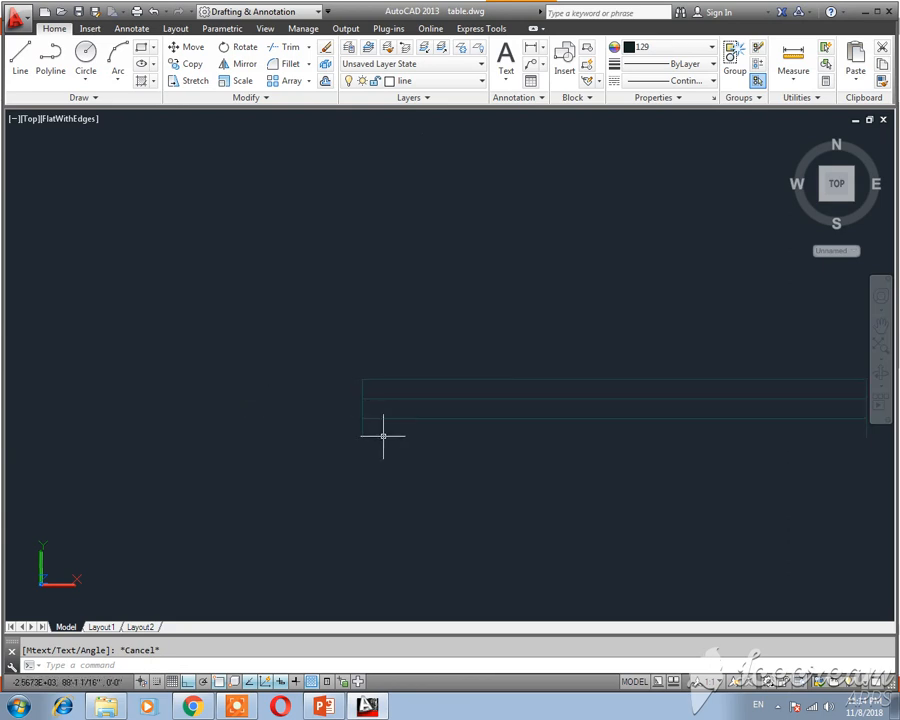
pyautogui.scroll(2, 383, 436)
pyautogui.scroll(-5, 376, 413)
pyautogui.moveTo(499, 433); pyautogui.dragTo(340, 434, button='middle')
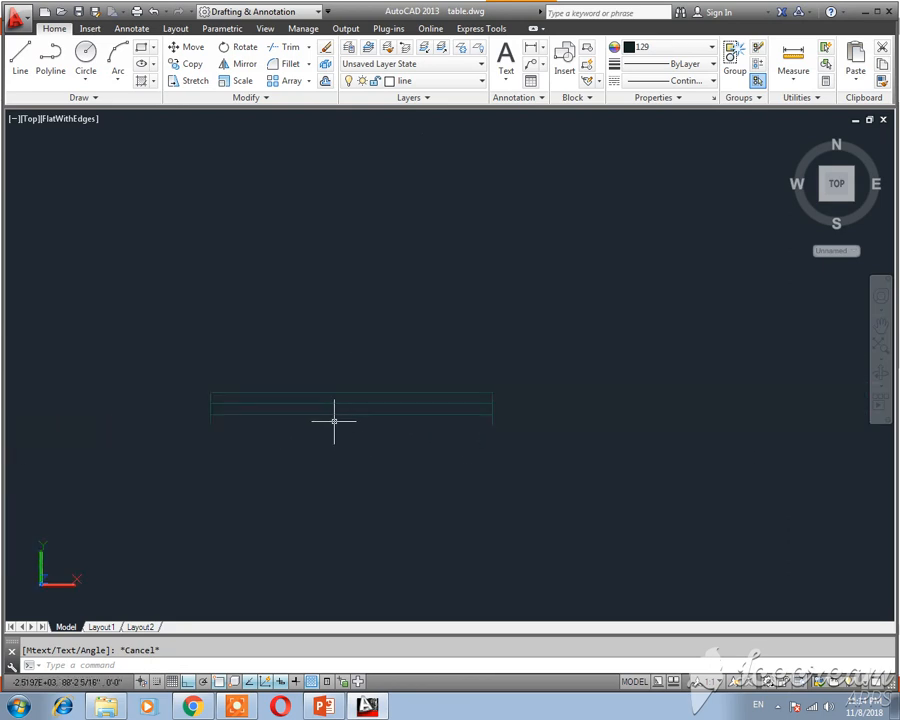
pyautogui.click(74, 120)
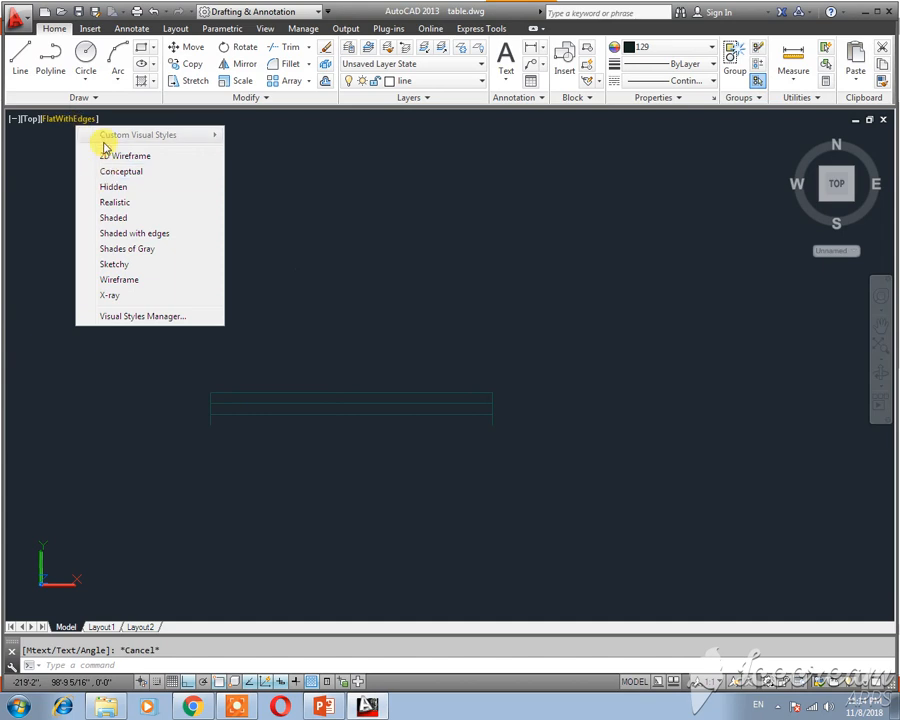
pyautogui.click(27, 119)
pyautogui.click(29, 121)
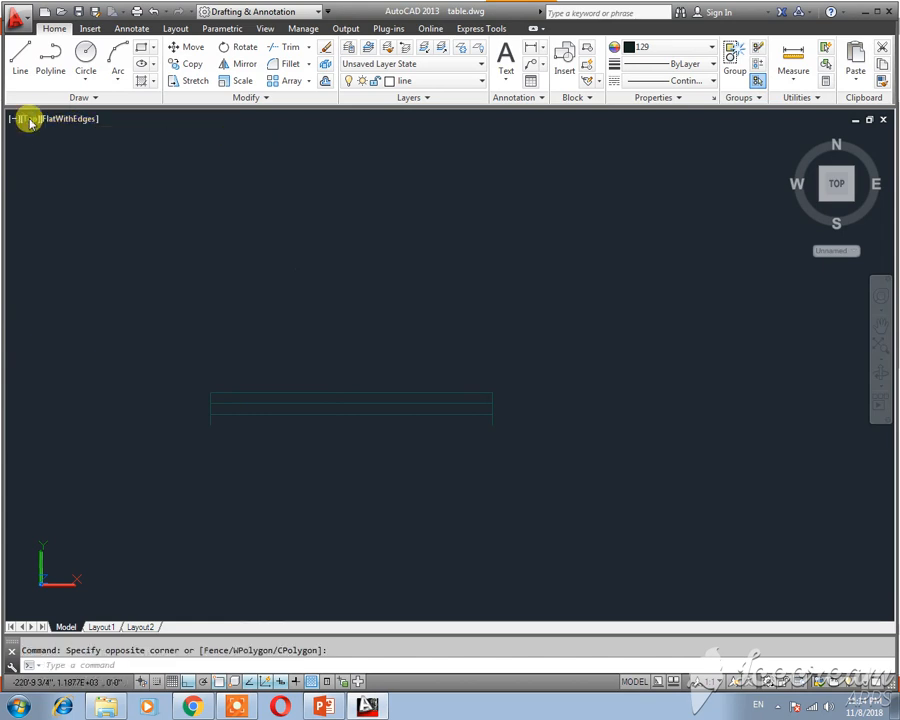
pyautogui.click(29, 121)
pyautogui.click(28, 261)
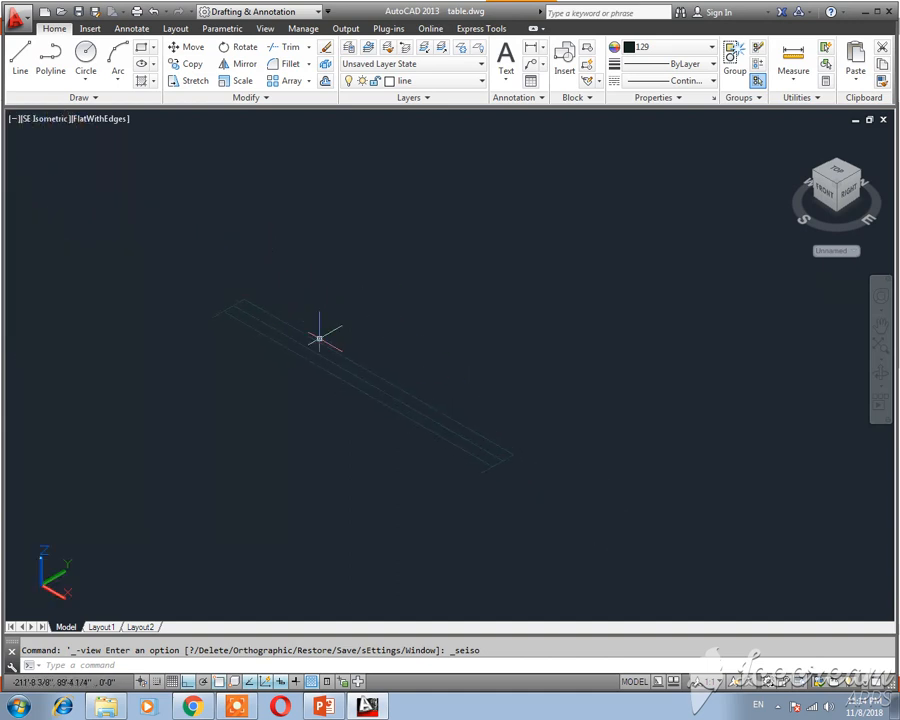
# Step: Extrude the outline's back line and both side lines to a height of 7'
pyautogui.write('ext')
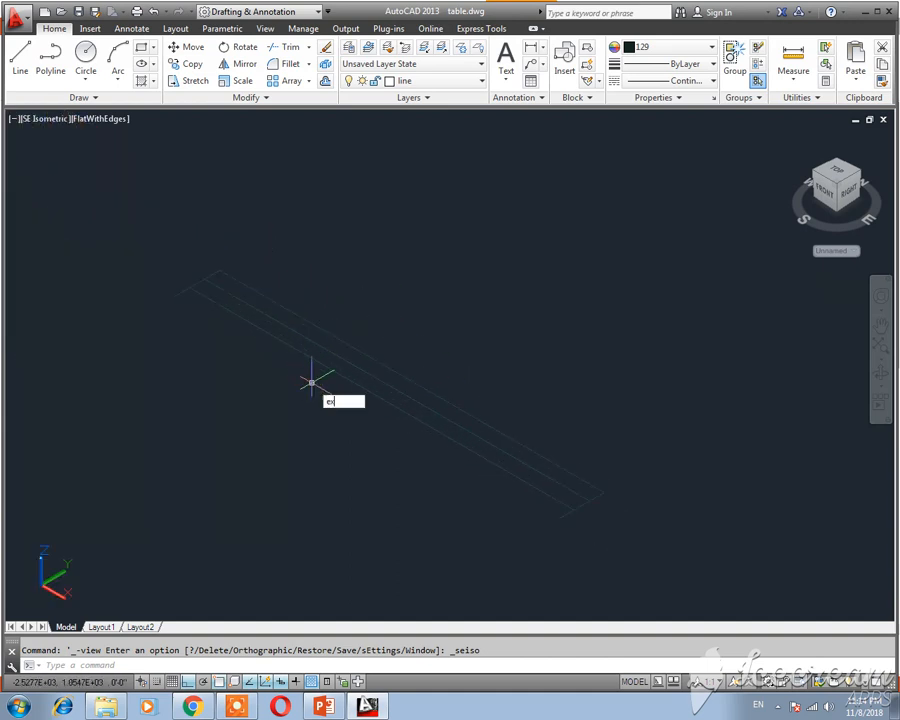
pyautogui.press('Return')
pyautogui.click(196, 282)
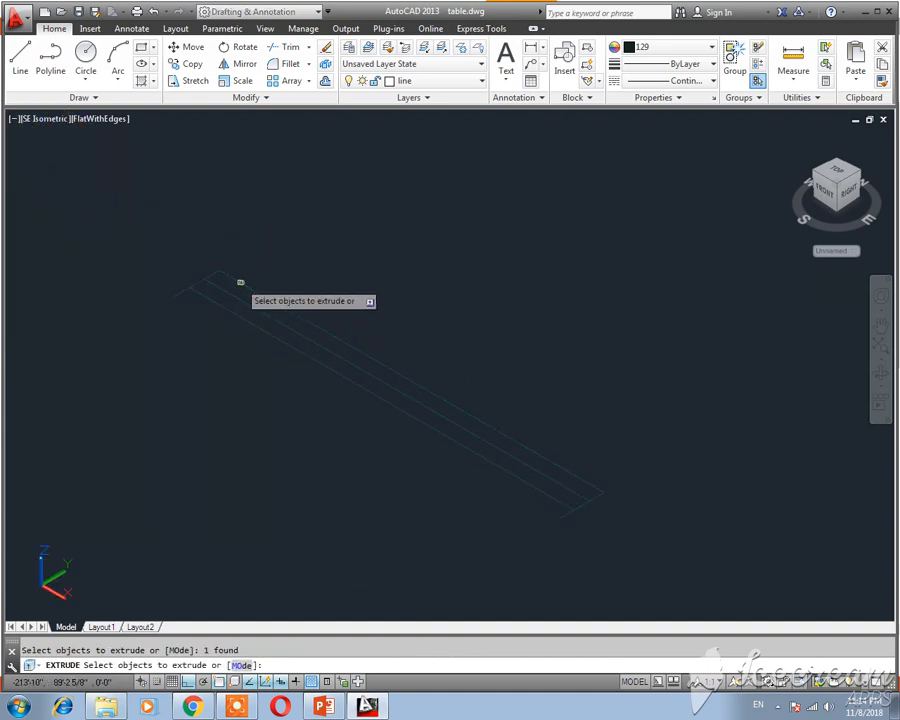
pyautogui.click(542, 500)
pyautogui.click(581, 504)
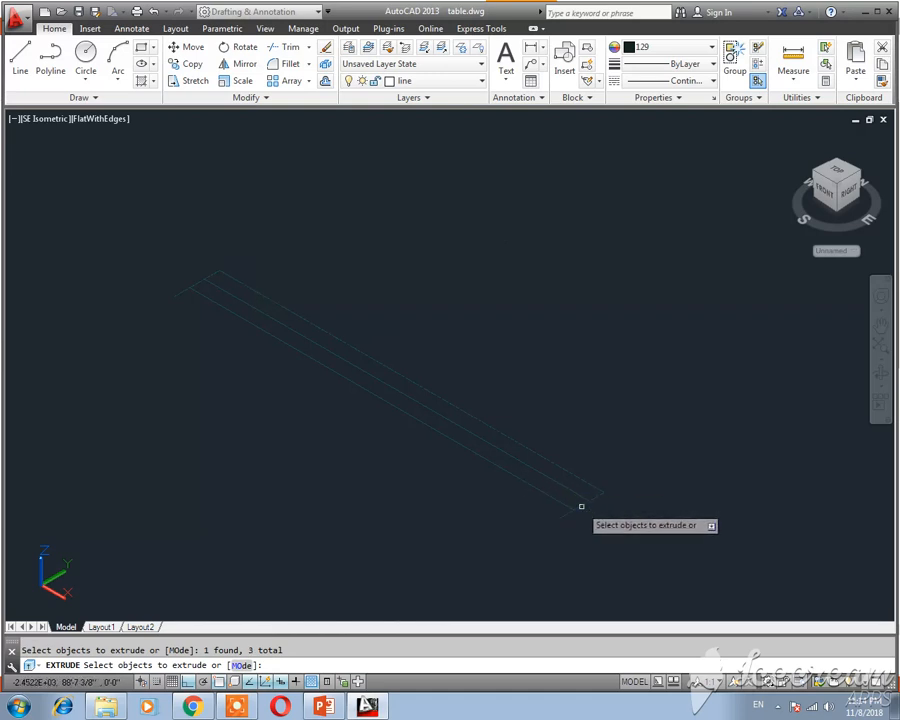
pyautogui.press('Return')
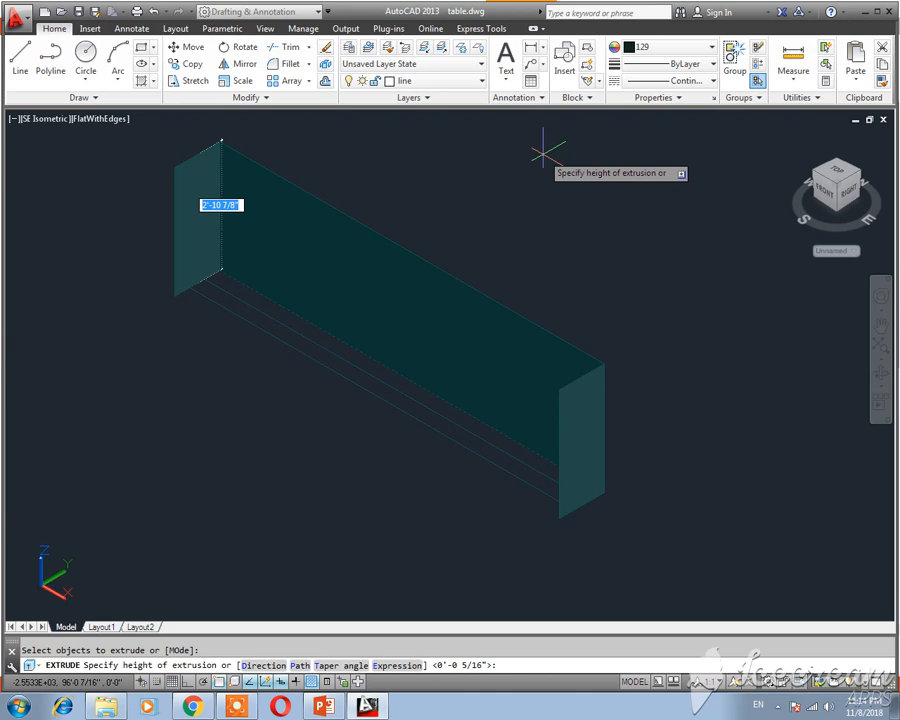
pyautogui.write('1')
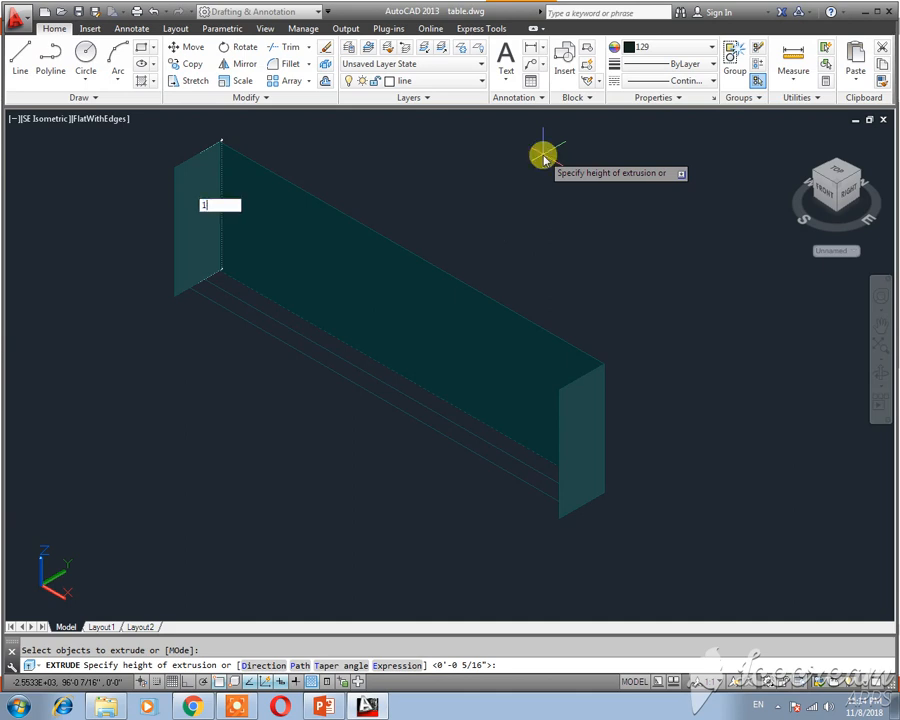
pyautogui.write("07'")
pyautogui.press('Return')
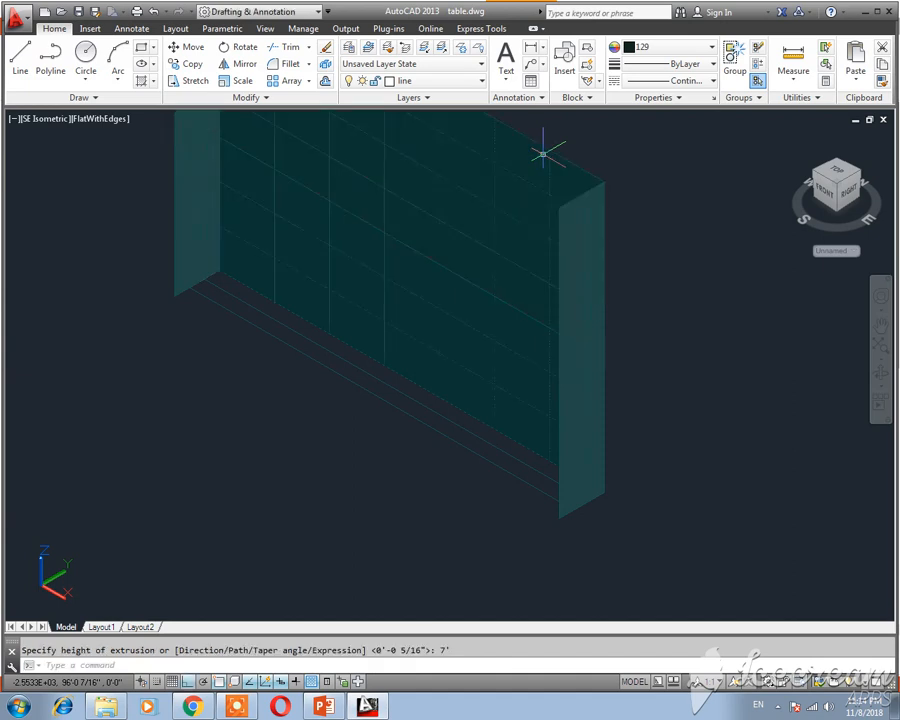
# Step: Compare the extruded panels with the neighbouring cabinets and undo the 7' extrusion
pyautogui.scroll(-5, 490, 320)
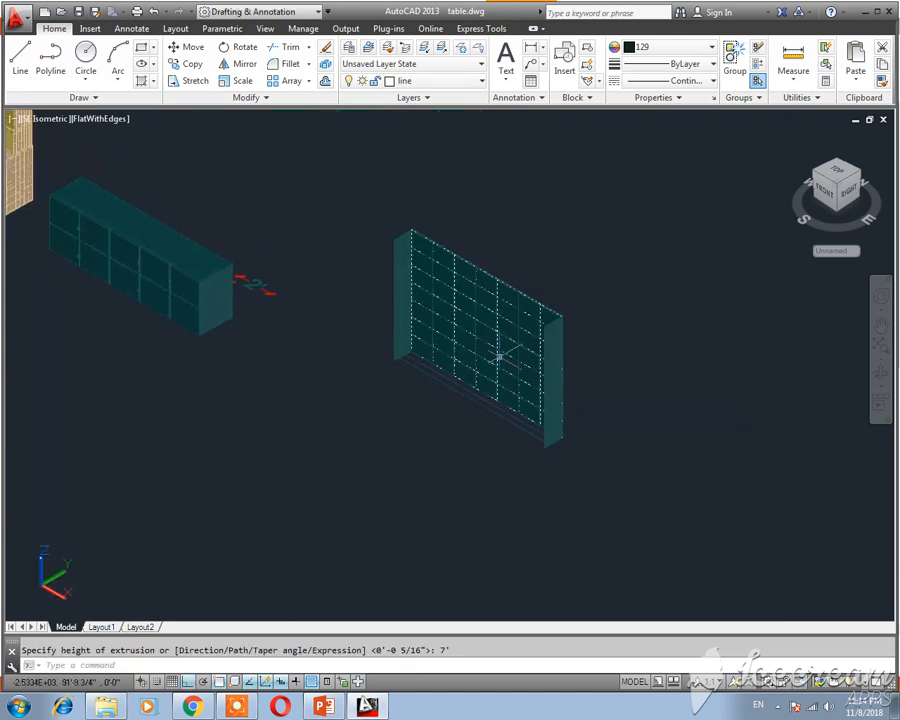
pyautogui.moveTo(410, 365); pyautogui.dragTo(438, 373, button='middle')
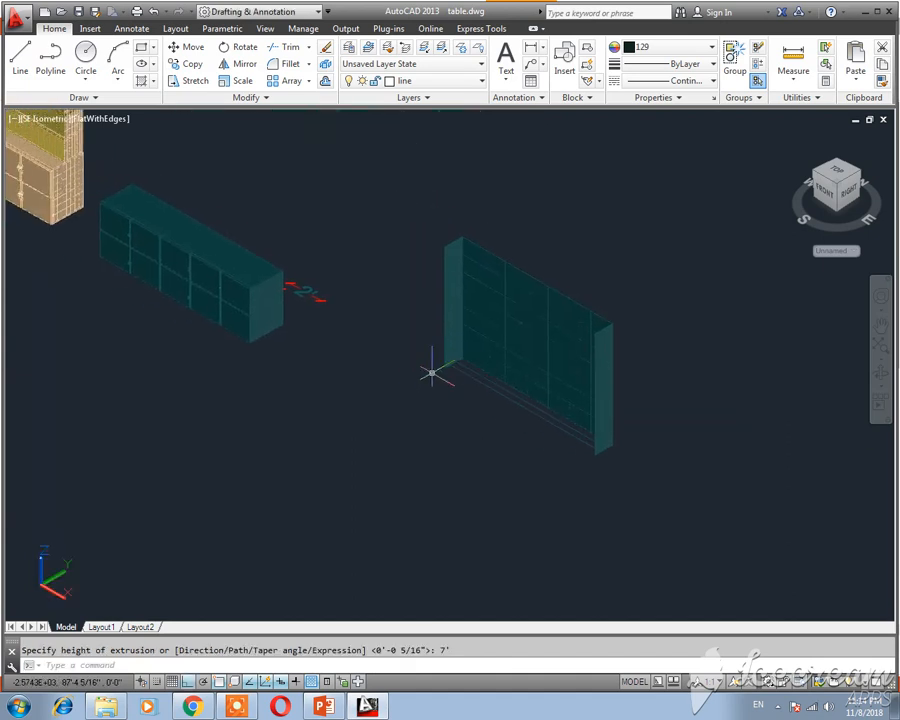
pyautogui.moveTo(301, 357); pyautogui.dragTo(348, 348, button='middle')
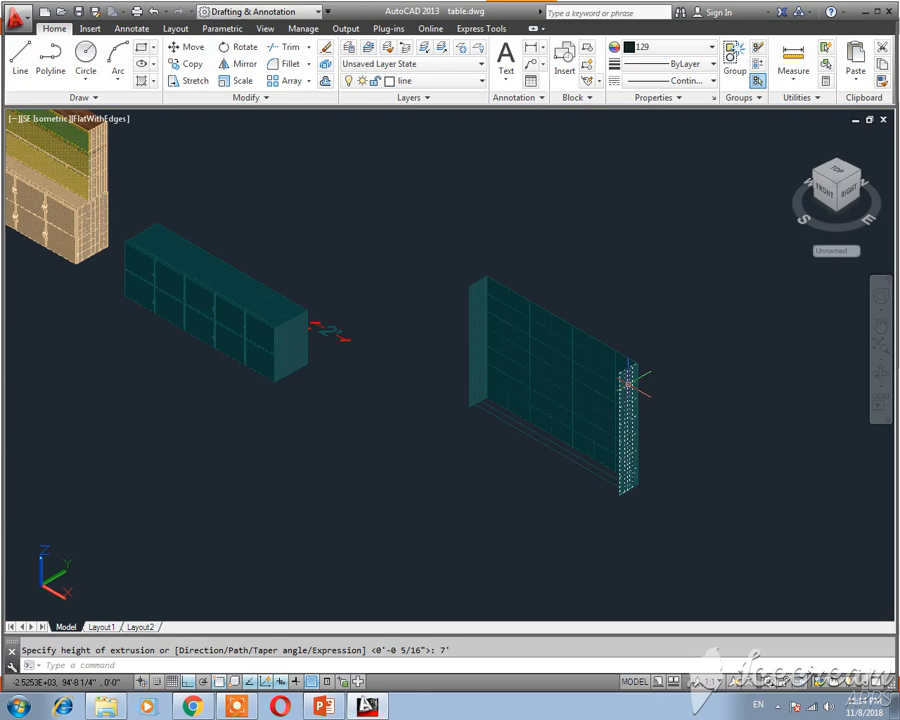
pyautogui.hotkey('ctrl', 'z')
pyautogui.hotkey('ctrl', 'z')
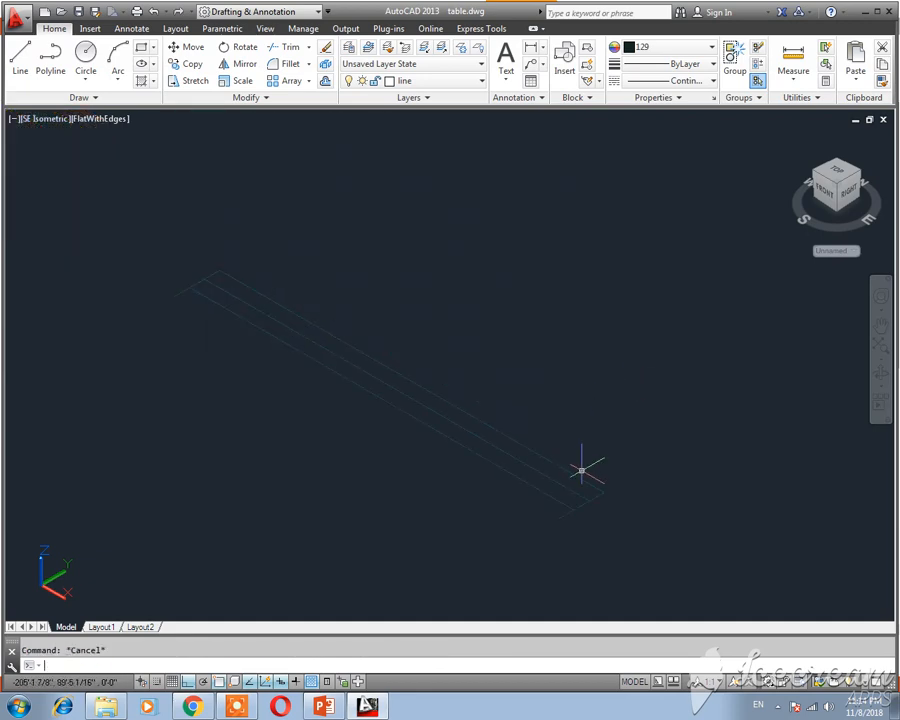
pyautogui.write('ext')
pyautogui.press('Return')
pyautogui.click(568, 470)
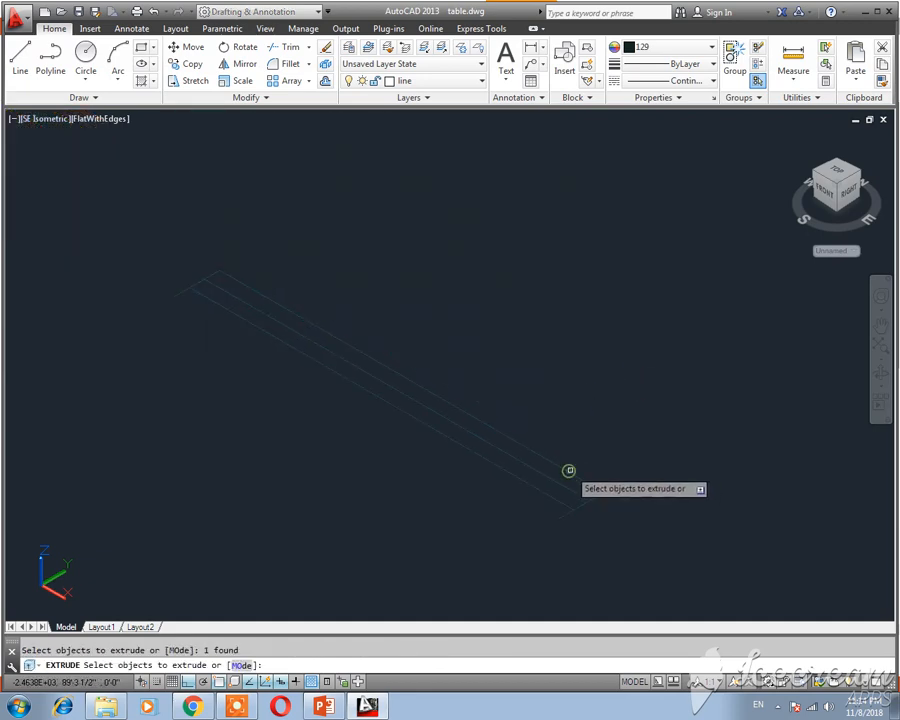
pyautogui.click(568, 471)
pyautogui.click(572, 472)
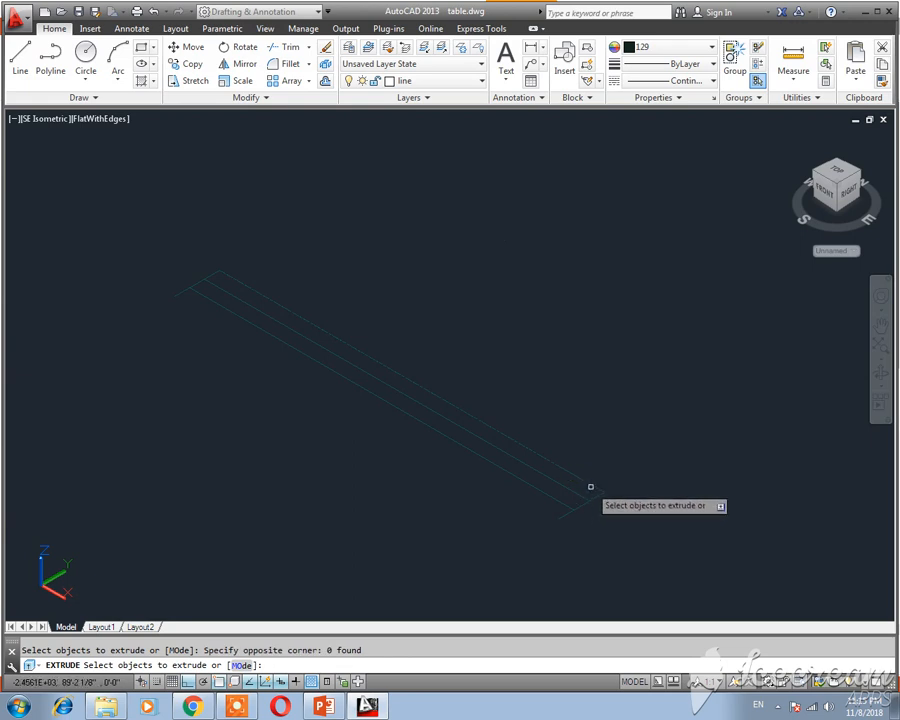
pyautogui.press('Escape')
# Step: Extrude the 10' back line and the two 14" side lines to a height of 4'
pyautogui.write('ext')
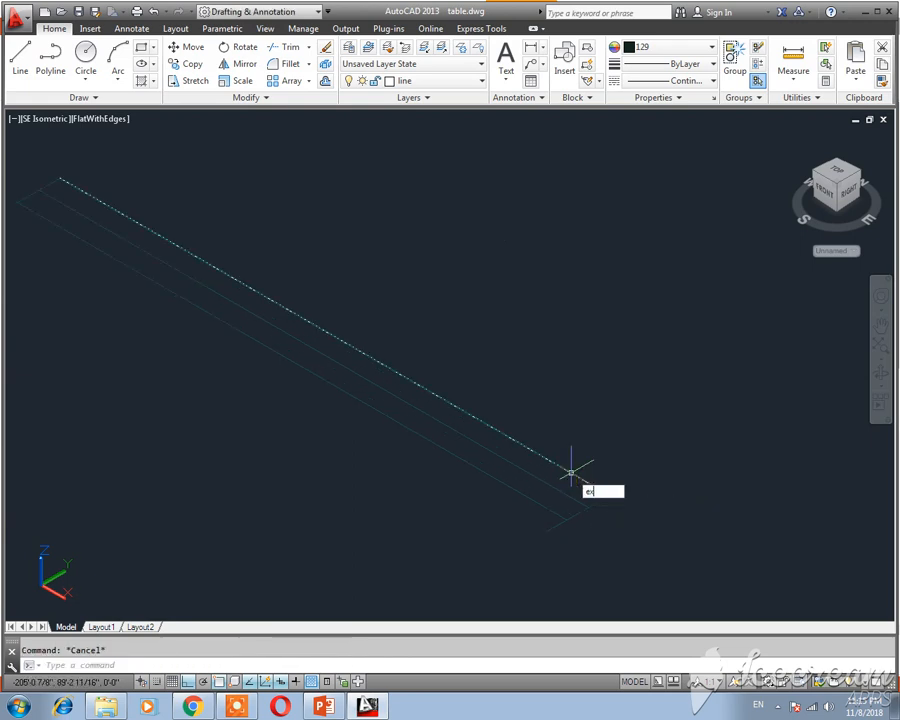
pyautogui.press('Return')
pyautogui.click(569, 470)
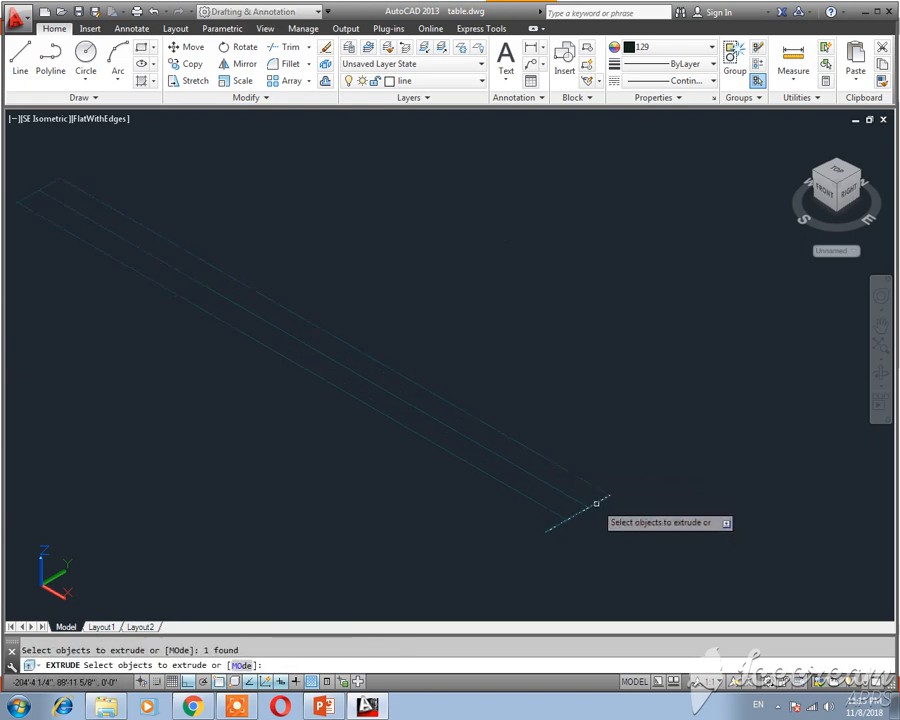
pyautogui.click(595, 502)
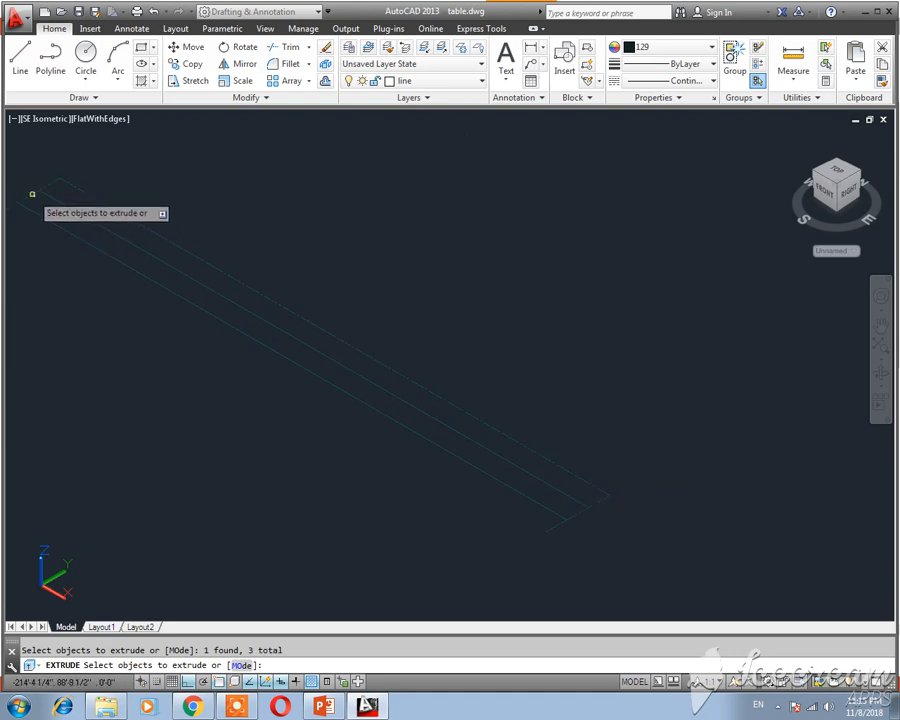
pyautogui.press('Return')
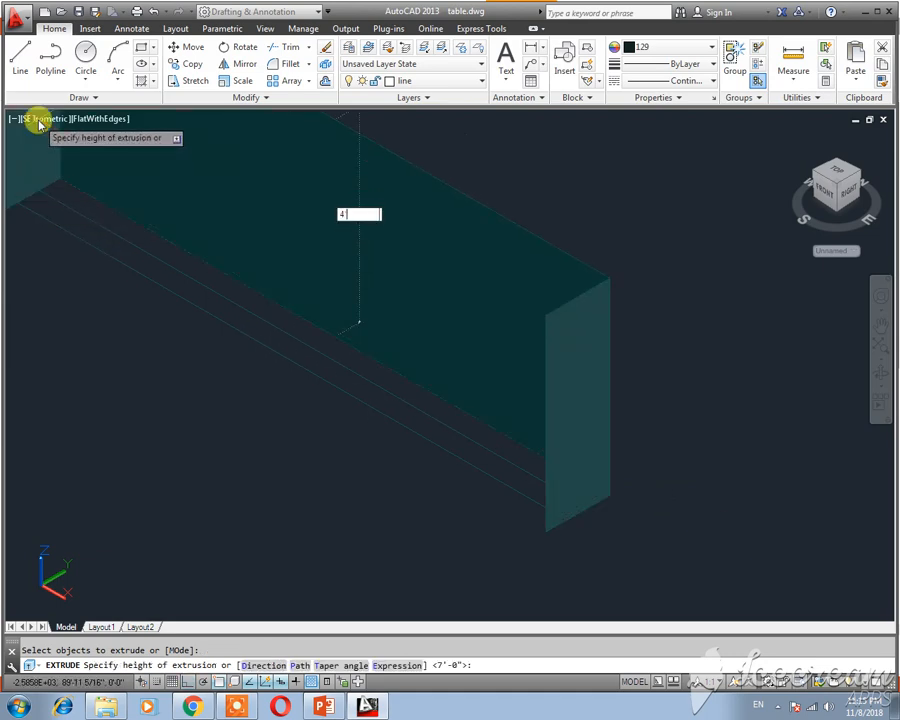
pyautogui.write('4')
pyautogui.press('Return')
pyautogui.press('Return')
pyautogui.press('Escape')
# Step: Change the visual style of the extruded back and side panels to 2D Wireframe
pyautogui.moveTo(230, 326); pyautogui.dragTo(338, 384, button='middle')
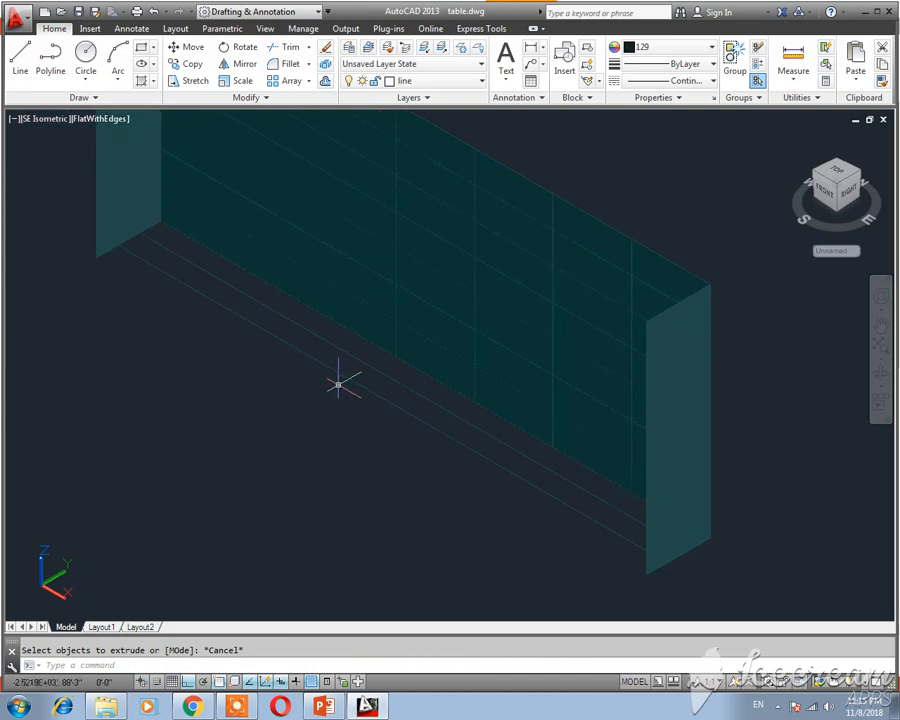
pyautogui.scroll(-2, 336, 380)
pyautogui.scroll(2, 318, 354)
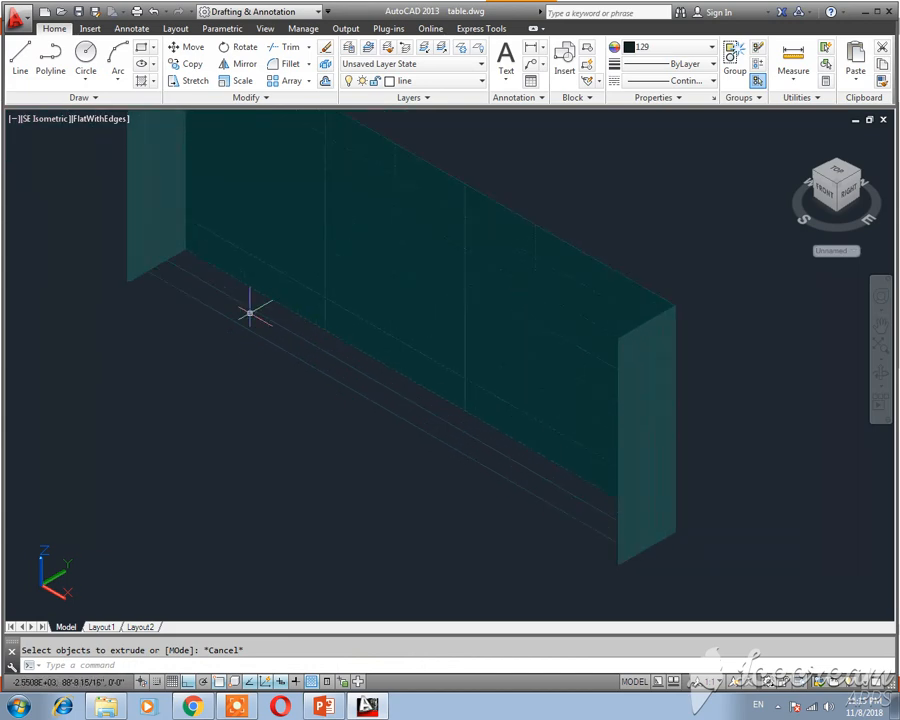
pyautogui.scroll(2, 229, 310)
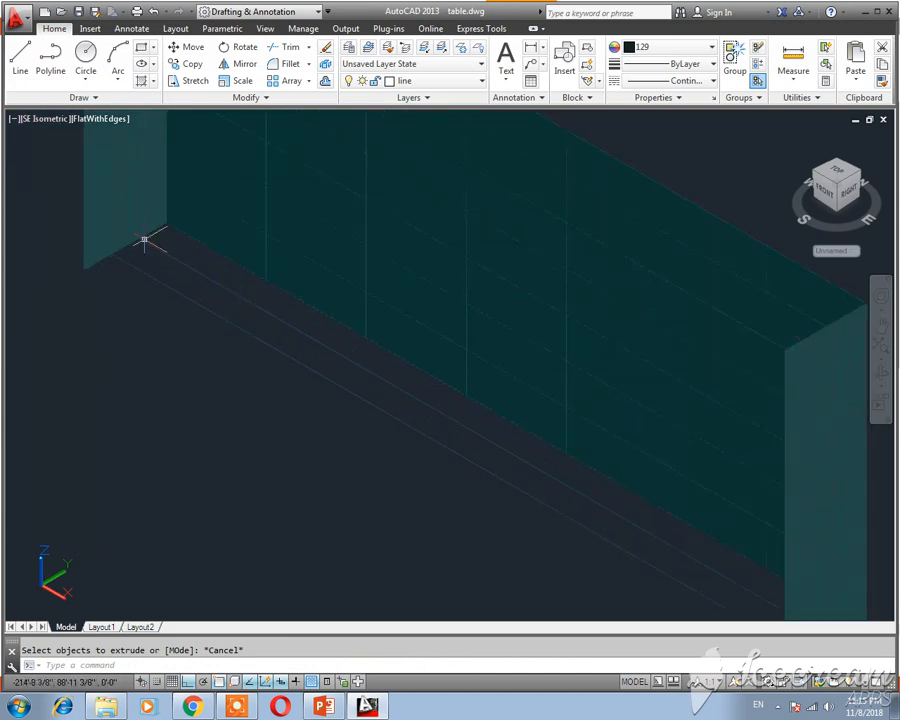
pyautogui.click(90, 121)
pyautogui.click(125, 155)
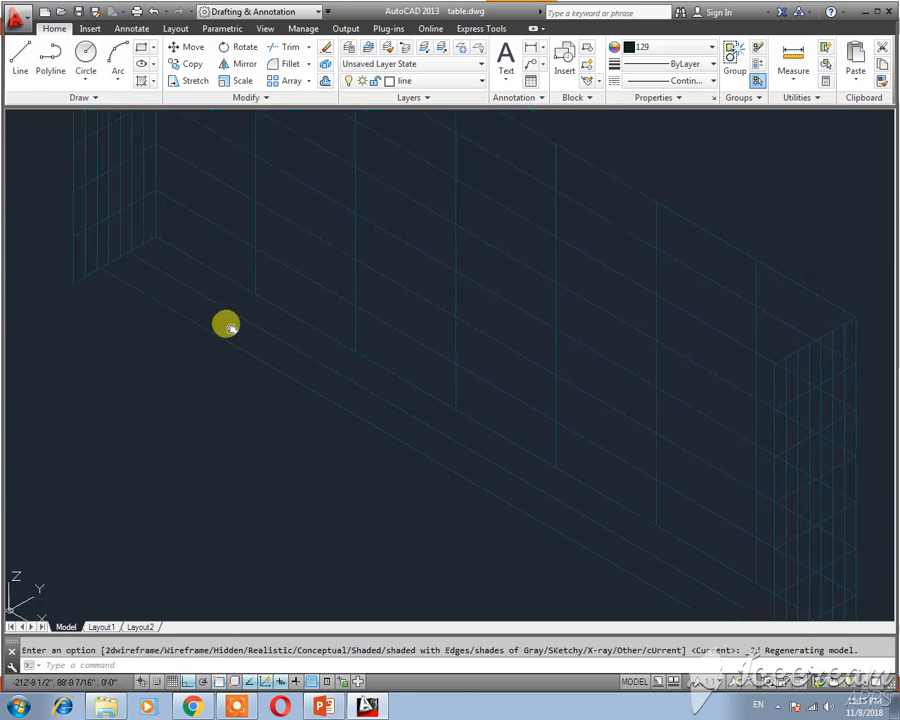
# Step: Start a base rectangle from the bottom corner where the left side panel meets the back panel, extending it toward the right side panel
pyautogui.moveTo(134, 323); pyautogui.dragTo(126, 377, button='middle')
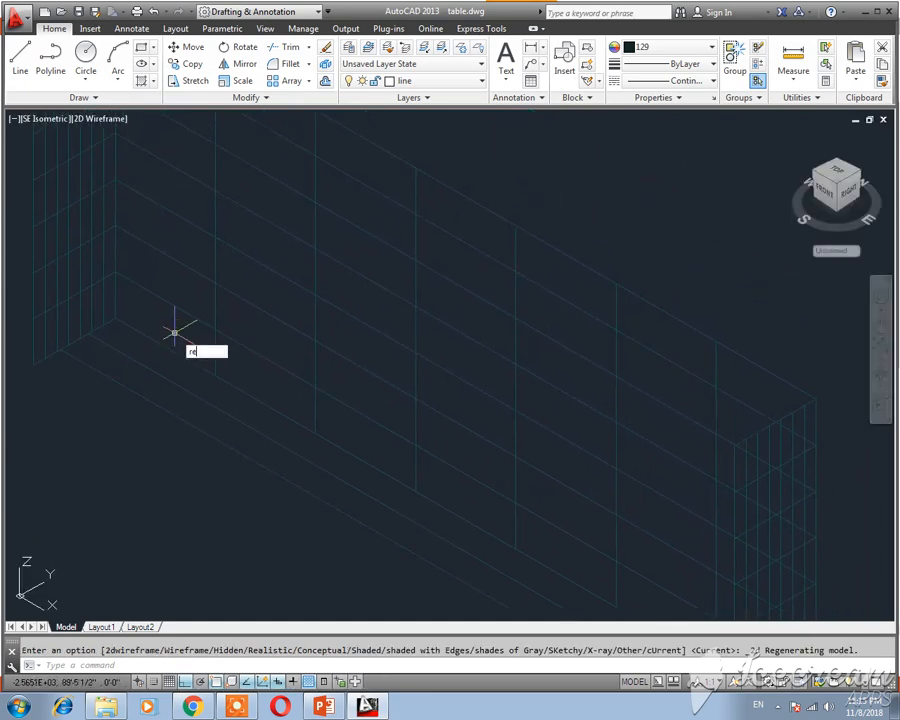
pyautogui.write('c')
pyautogui.press('Return')
pyautogui.click(119, 318)
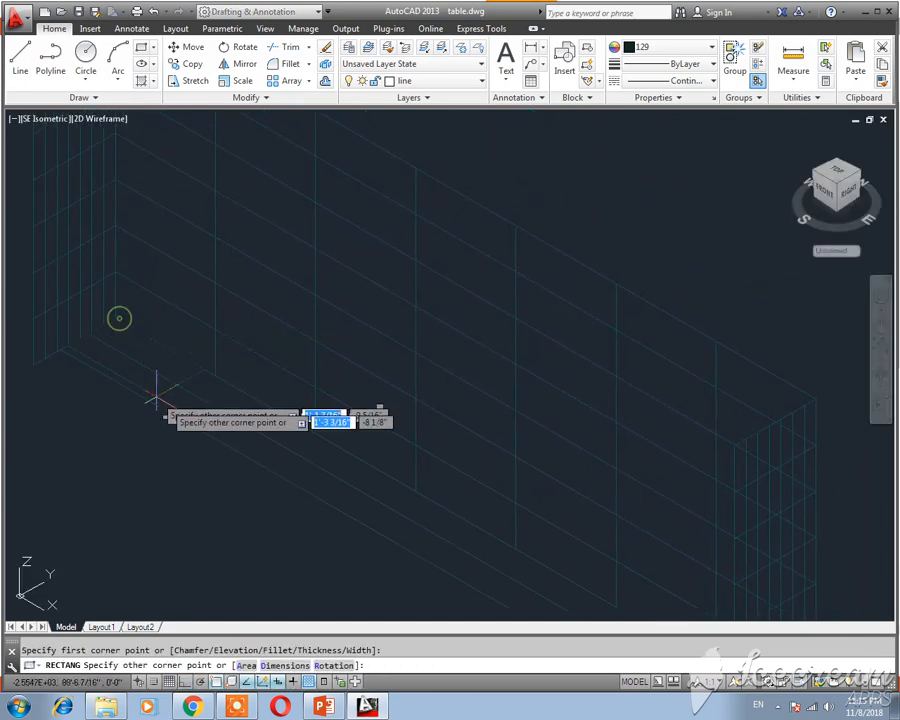
pyautogui.moveTo(381, 496); pyautogui.dragTo(213, 392, button='middle')
pyautogui.scroll(-2, 290, 471)
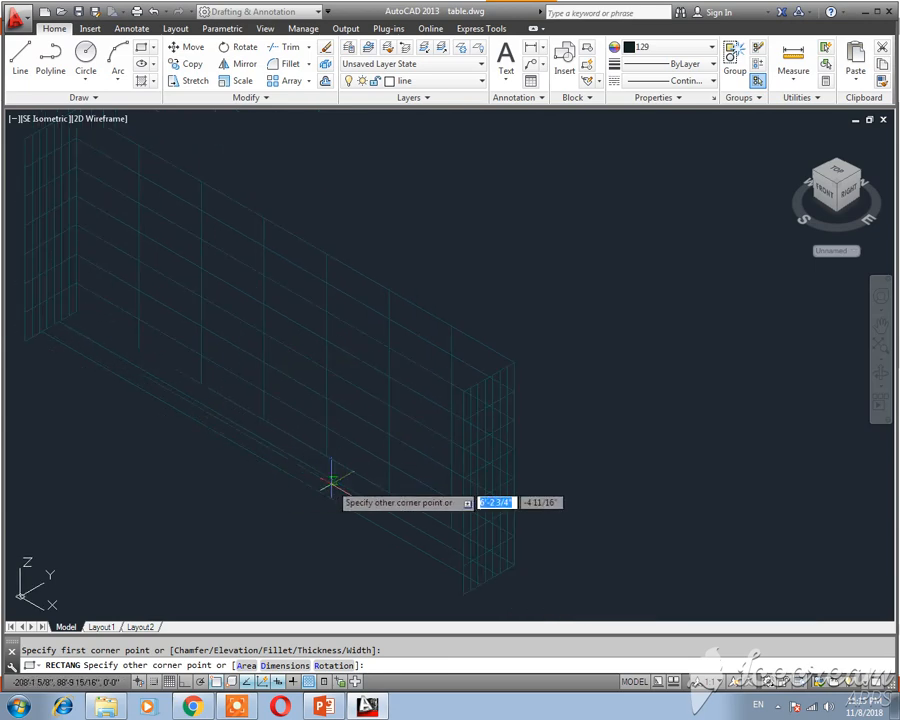
pyautogui.moveTo(217, 470); pyautogui.dragTo(300, 467, button='middle')
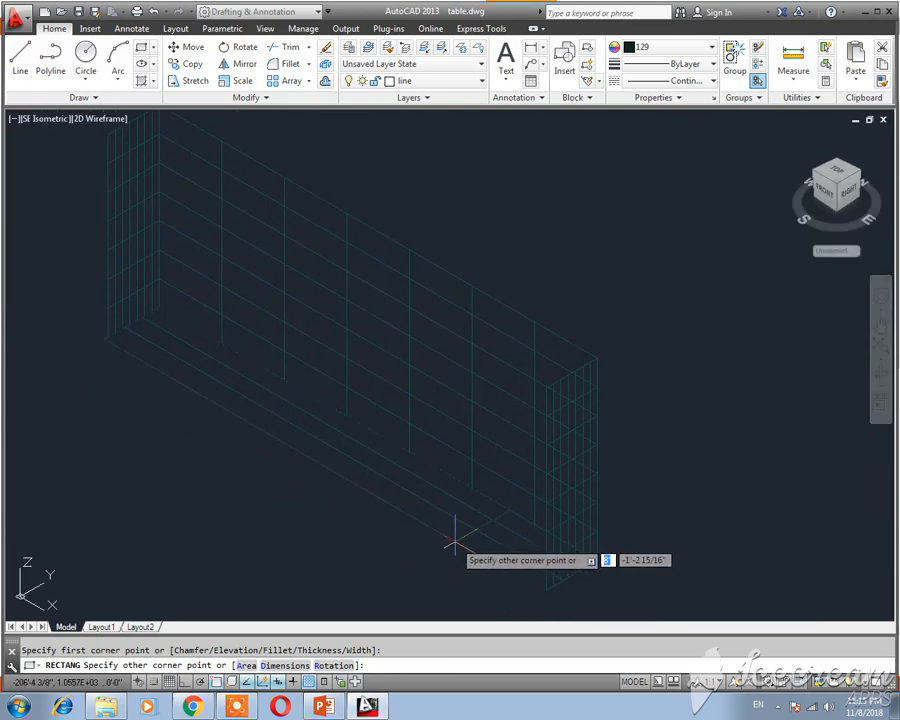